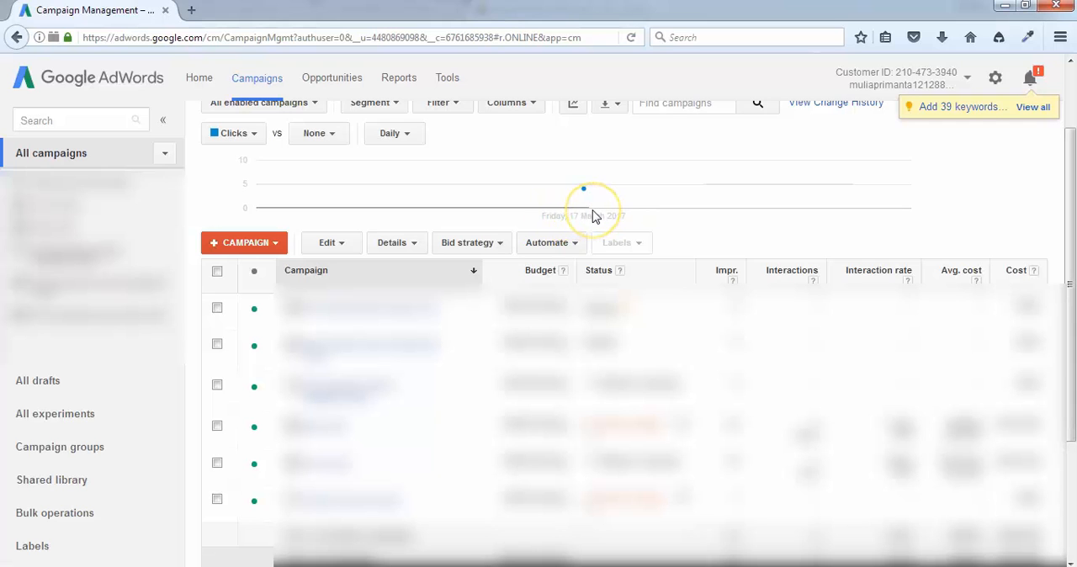
# Open the list of campaign types available for a new campaign.
pyautogui.click(280, 243)
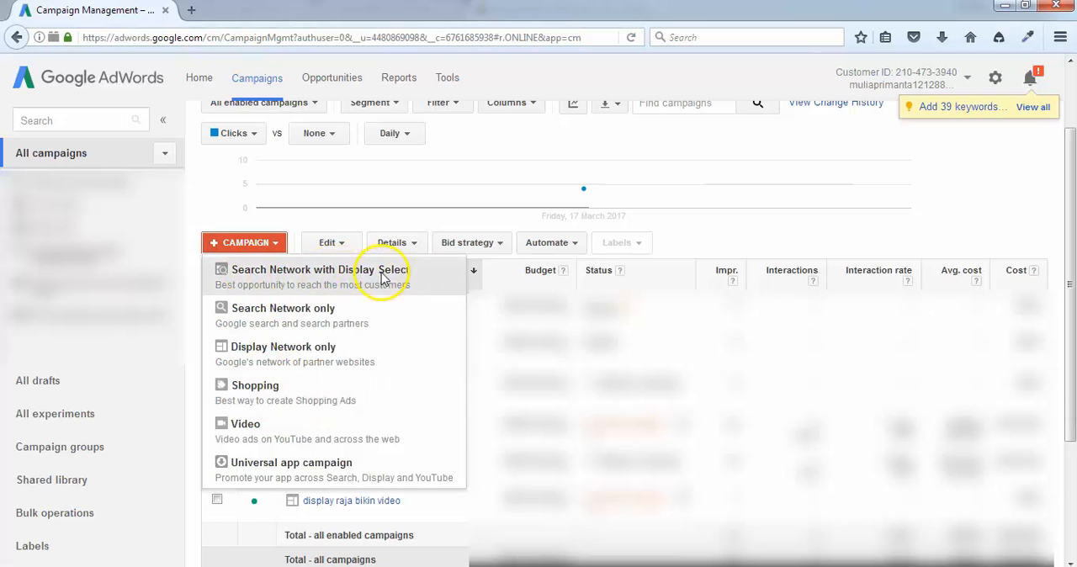
pyautogui.click(294, 279)
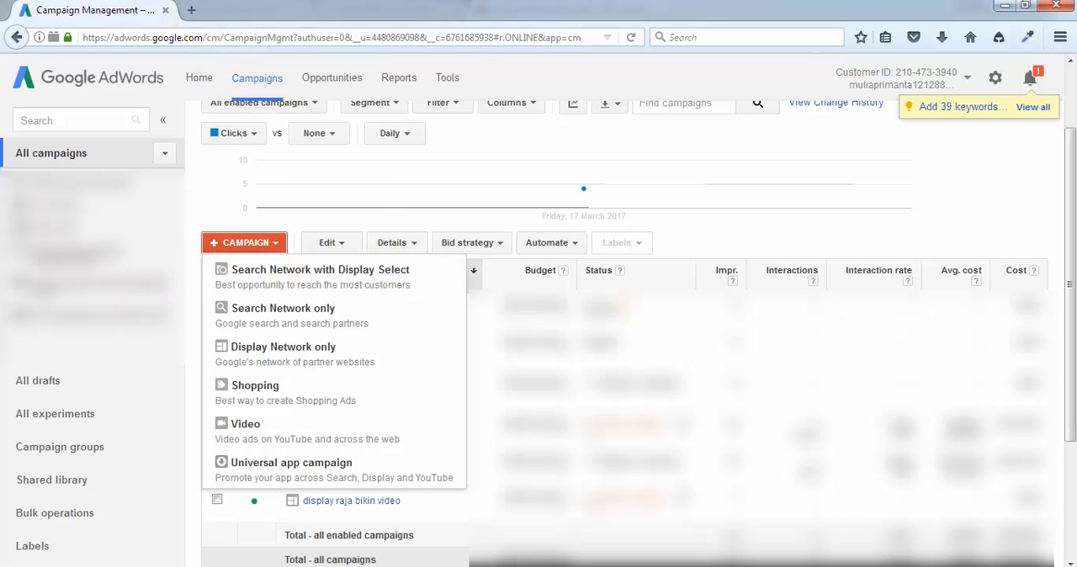
# Search Google in a new browser tab for "jual tas kulit online".
pyautogui.click(192, 12)
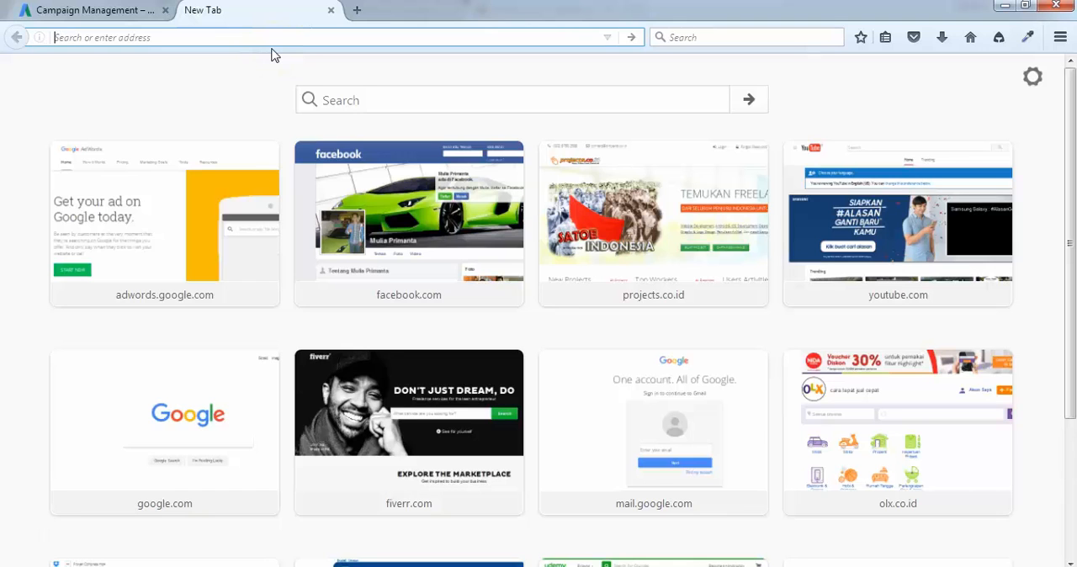
pyautogui.write('google.com/')
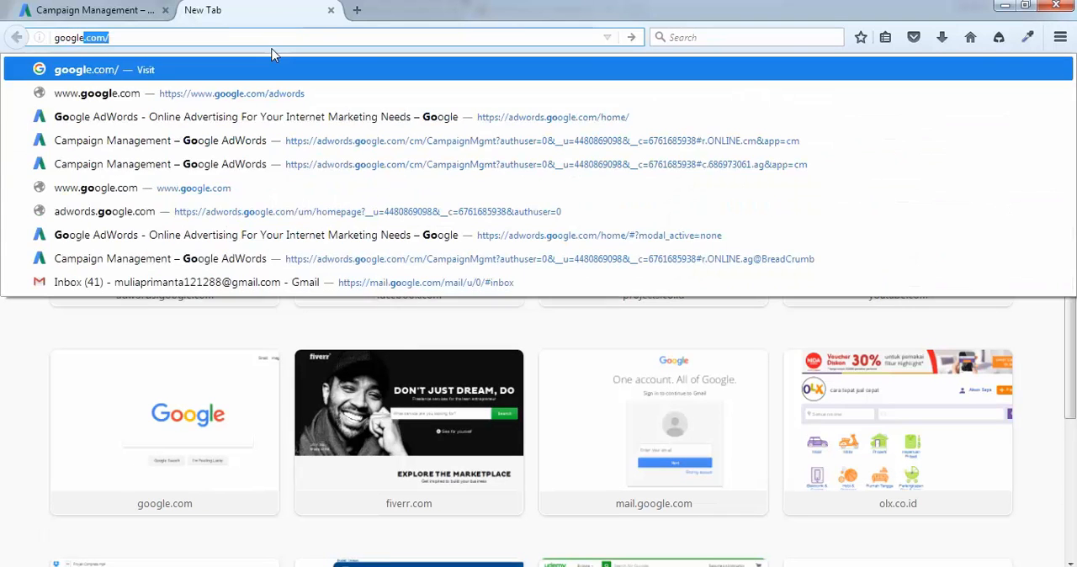
pyautogui.press('Return')
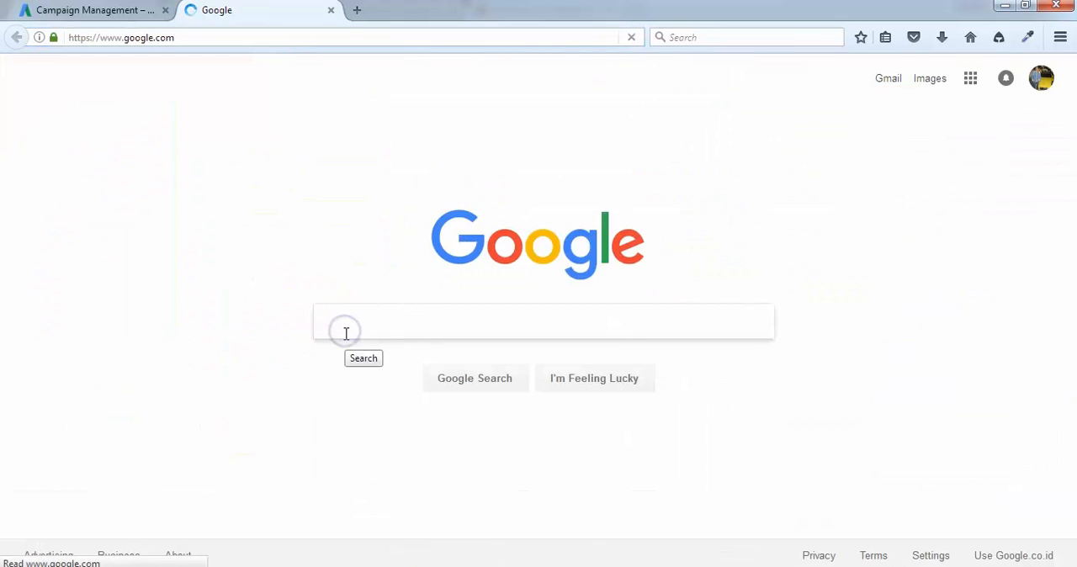
pyautogui.write('jual baju')
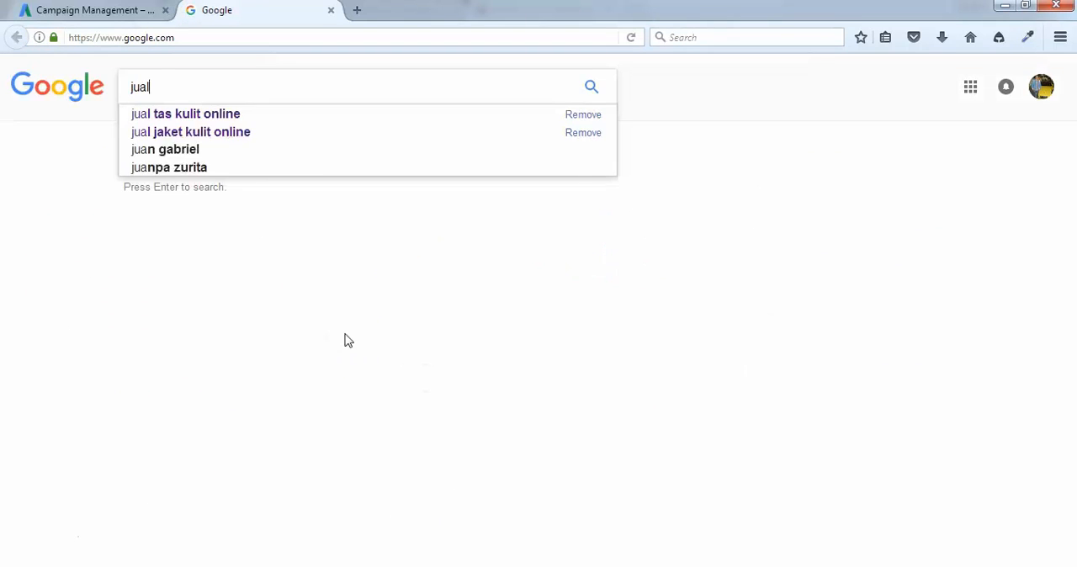
pyautogui.press('BackSpace')
pyautogui.press('BackSpace')
pyautogui.press('BackSpace')
pyautogui.press('BackSpace')
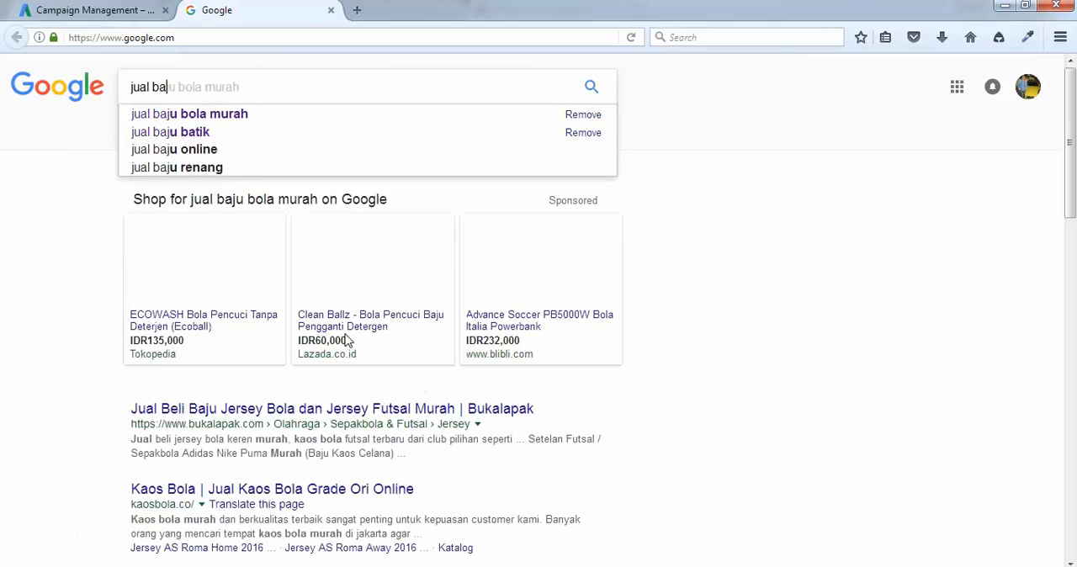
pyautogui.write('tas kulia')
pyautogui.press('BackSpace')
pyautogui.write('t online')
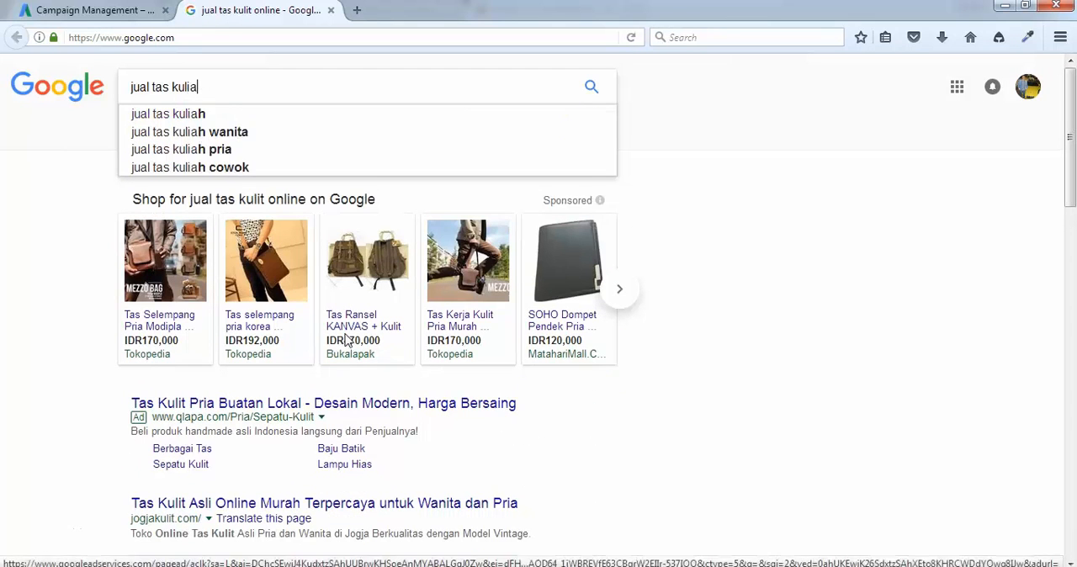
pyautogui.press('Return')
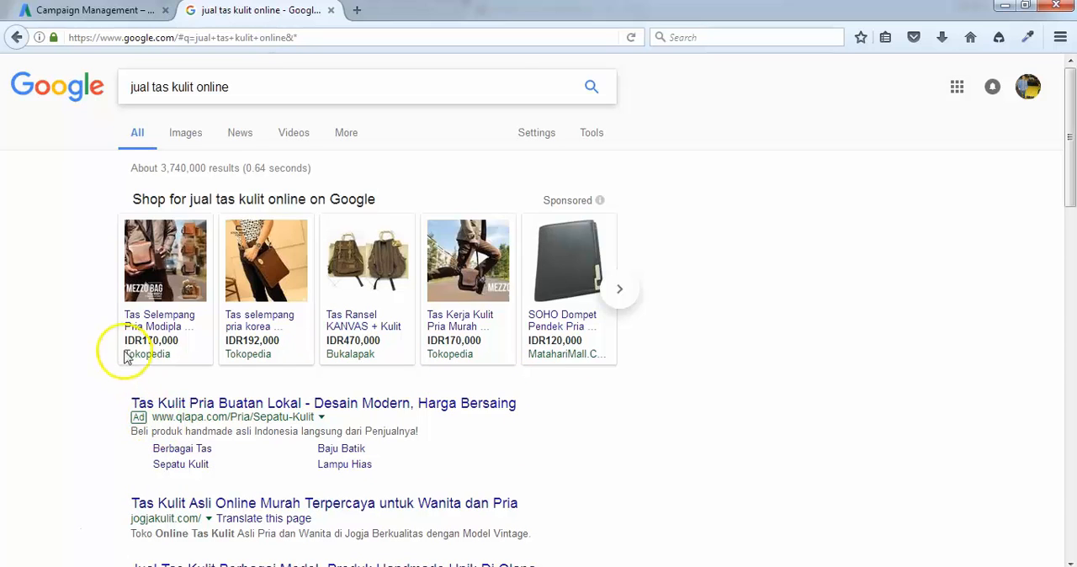
# Compare the Search Network campaign types with the Google results page and its search phrase "jual tas kulit online".
pyautogui.click(84, 10)
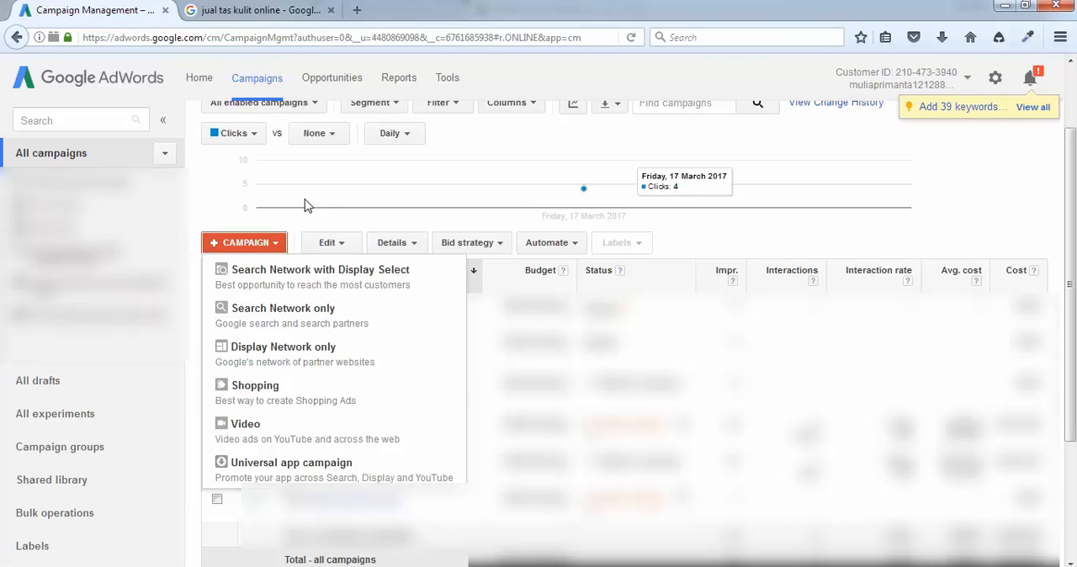
pyautogui.click(239, 210)
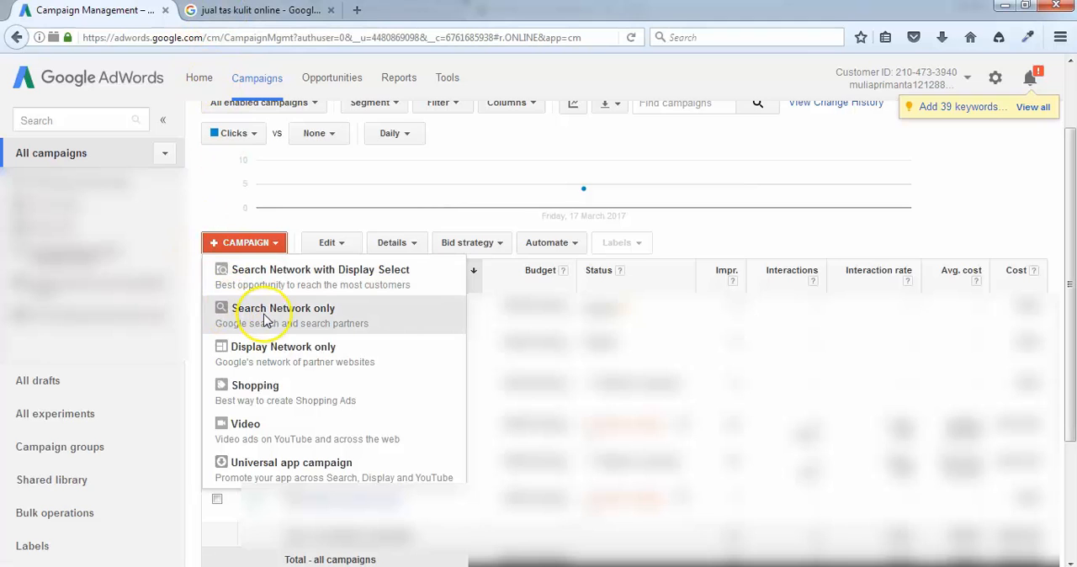
pyautogui.click(351, 315)
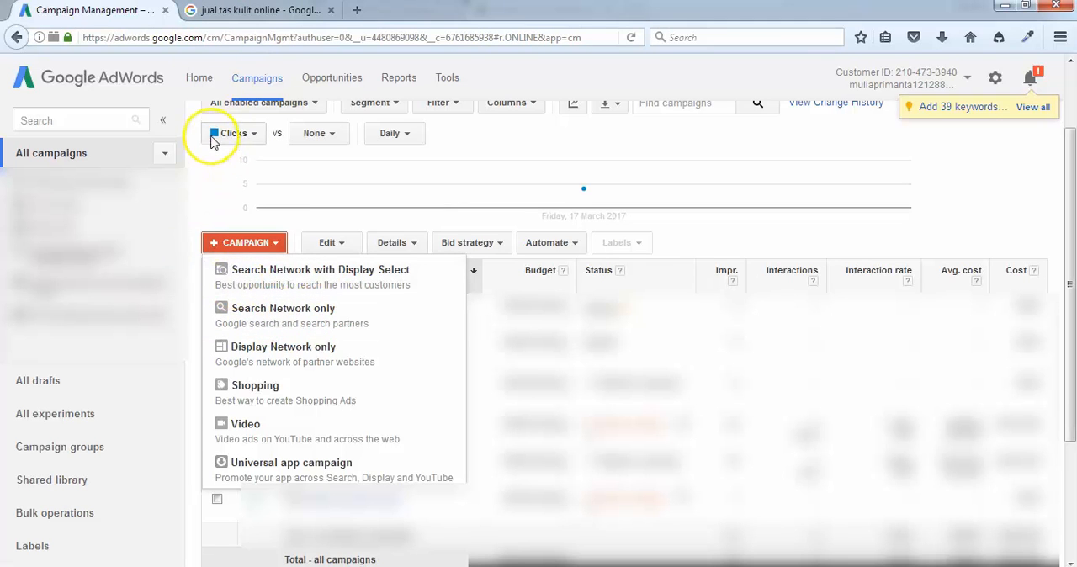
pyautogui.click(221, 23)
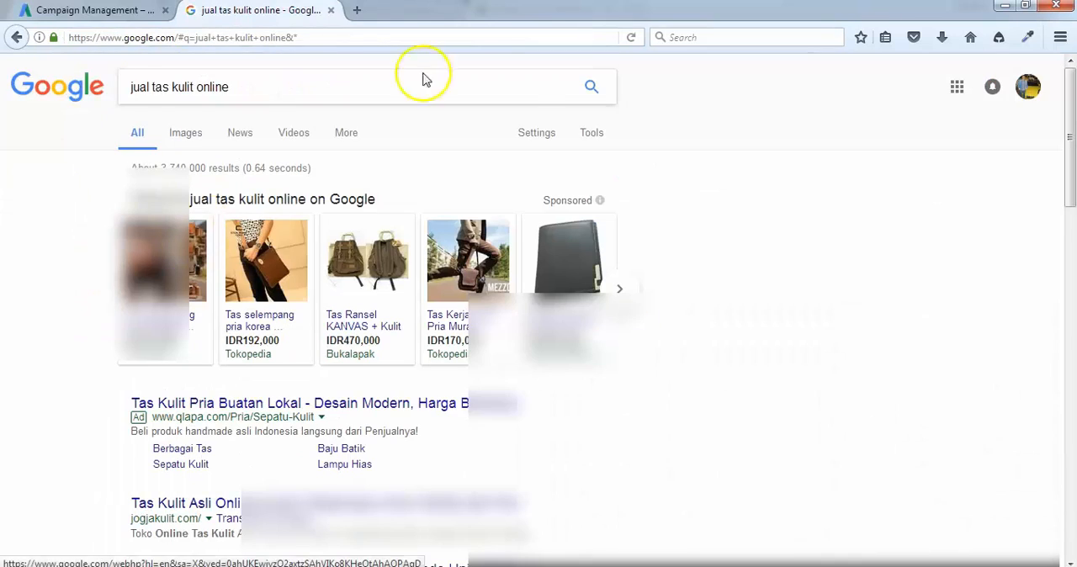
pyautogui.click(118, 10)
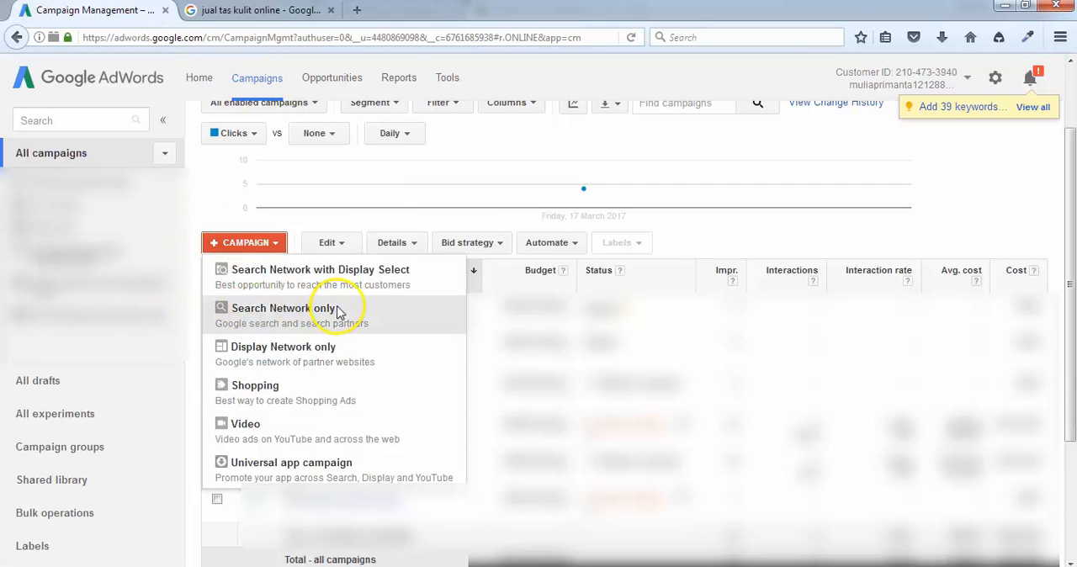
pyautogui.click(254, 308)
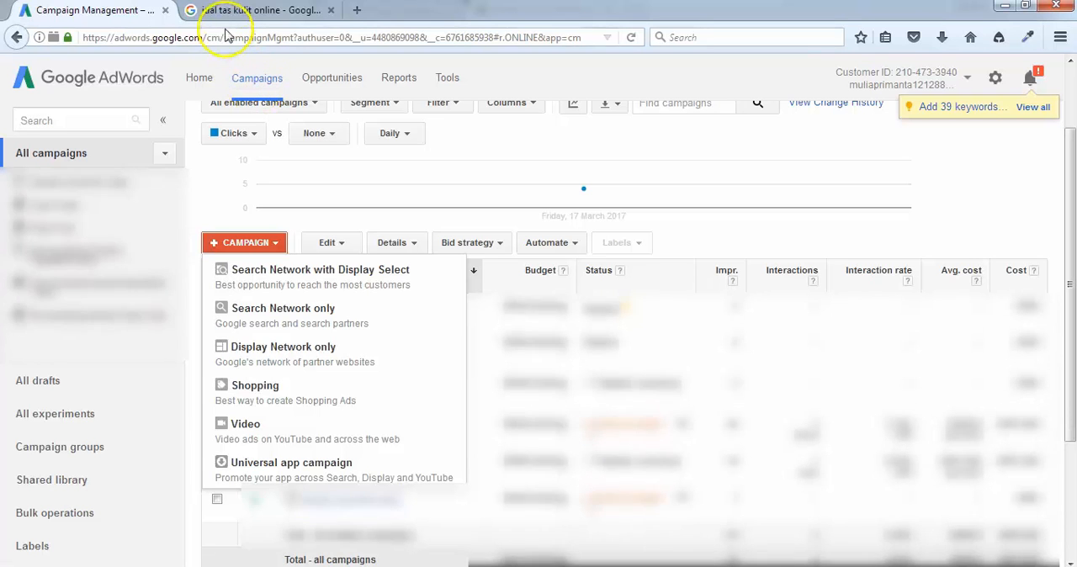
pyautogui.click(248, 10)
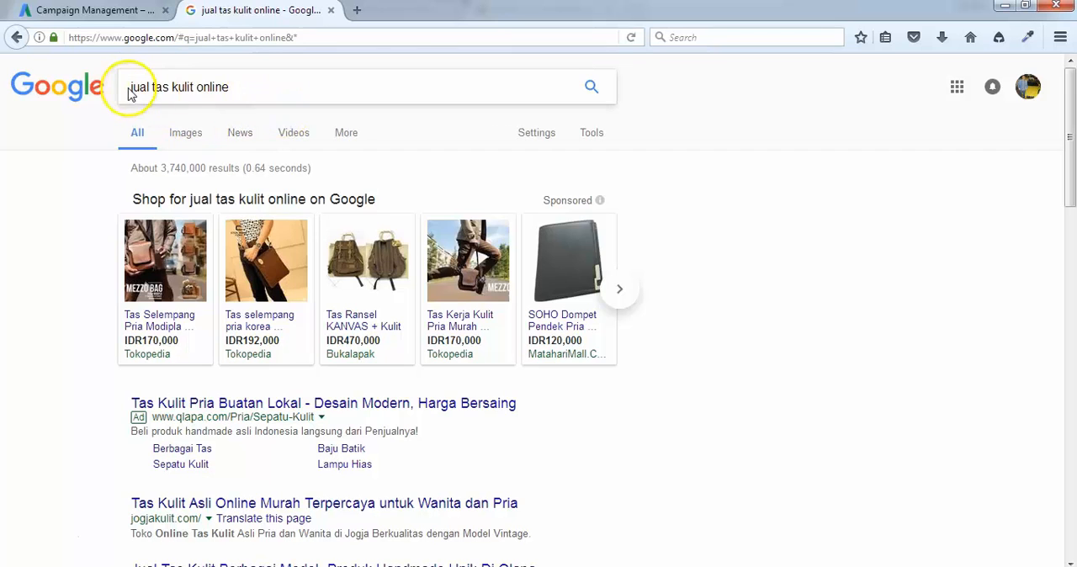
pyautogui.click(245, 86)
pyautogui.moveTo(242, 87); pyautogui.dragTo(110, 87)
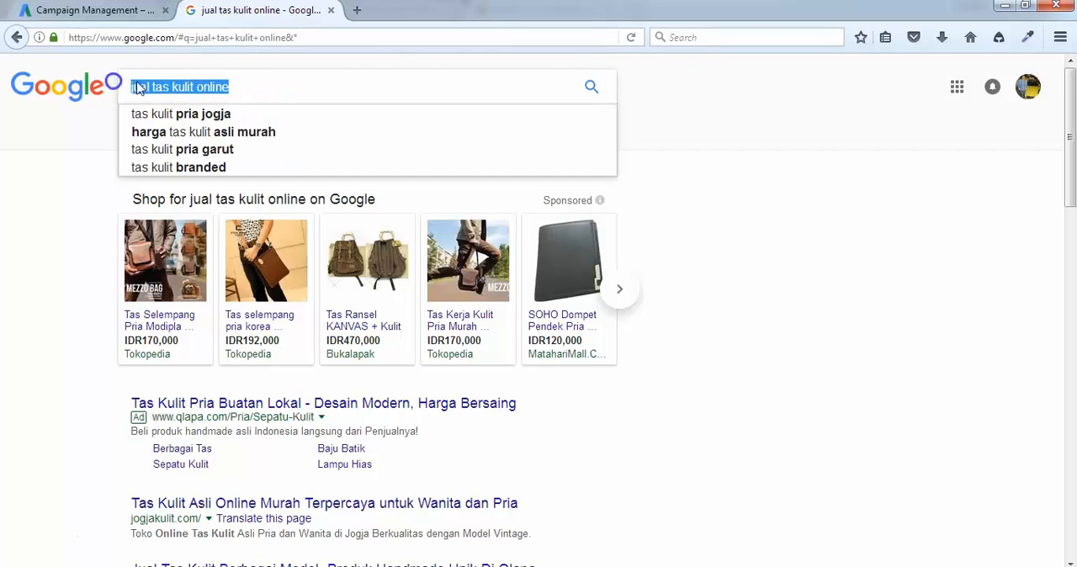
pyautogui.click(235, 89)
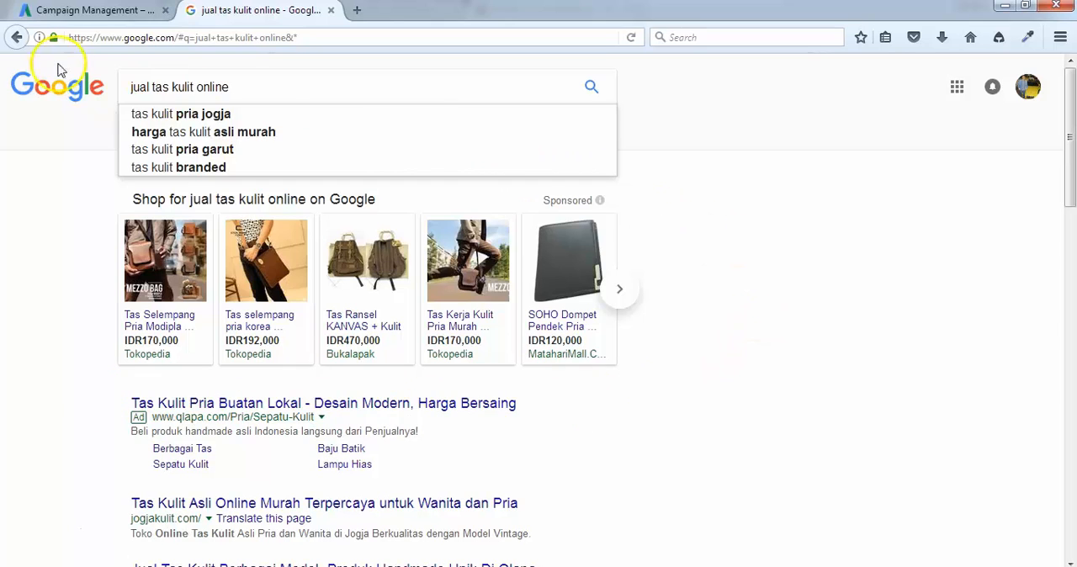
# Return to Google AdWords and start a new Search Network only campaign.
pyautogui.click(75, 11)
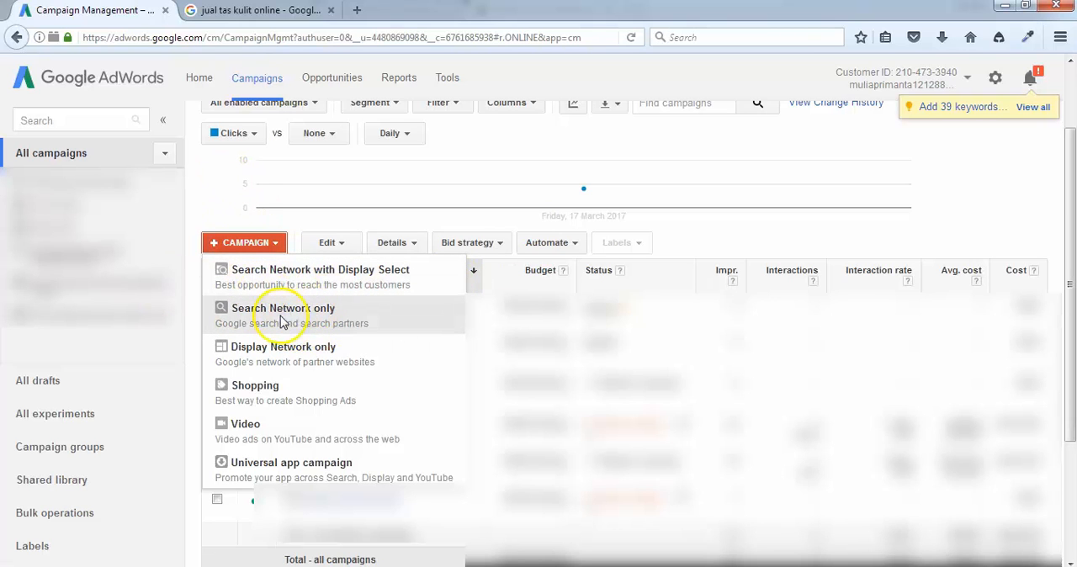
pyautogui.click(199, 300)
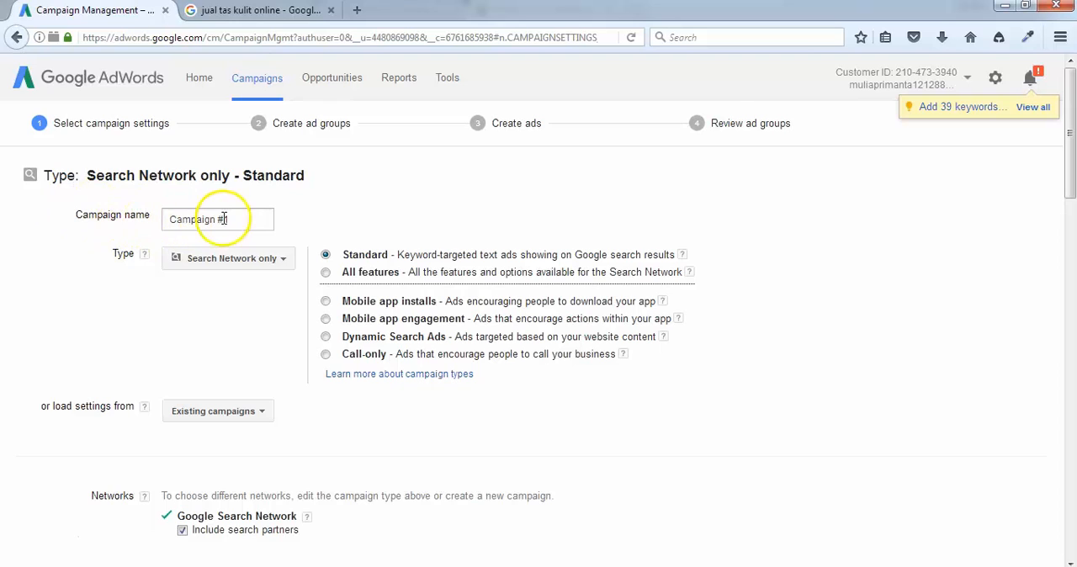
# Name the campaign "Tas Kulit Online" and switch its type to All features, accepting the campaign type change.
pyautogui.moveTo(257, 220); pyautogui.dragTo(89, 217)
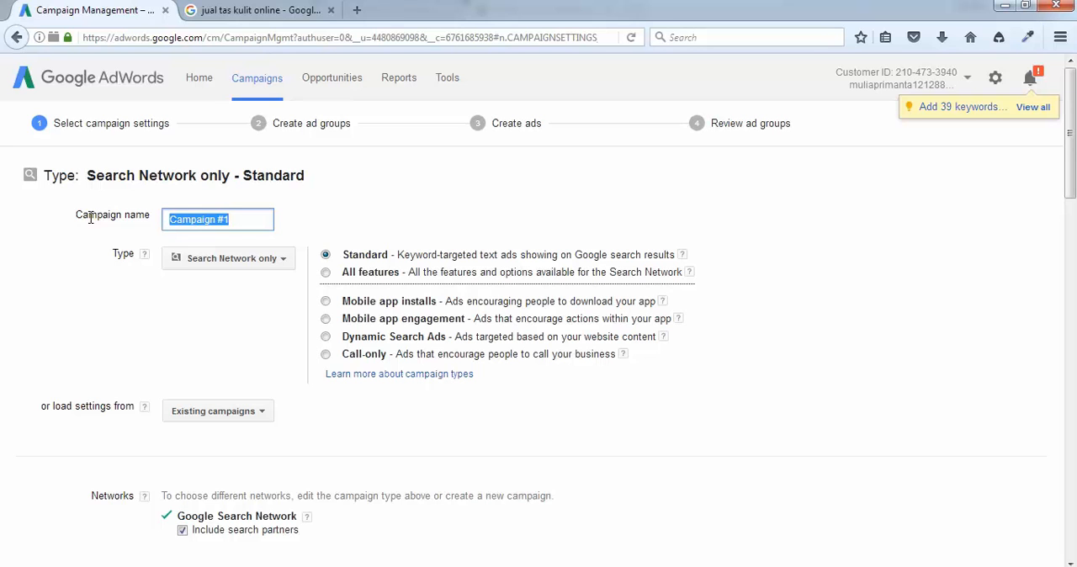
pyautogui.click(256, 11)
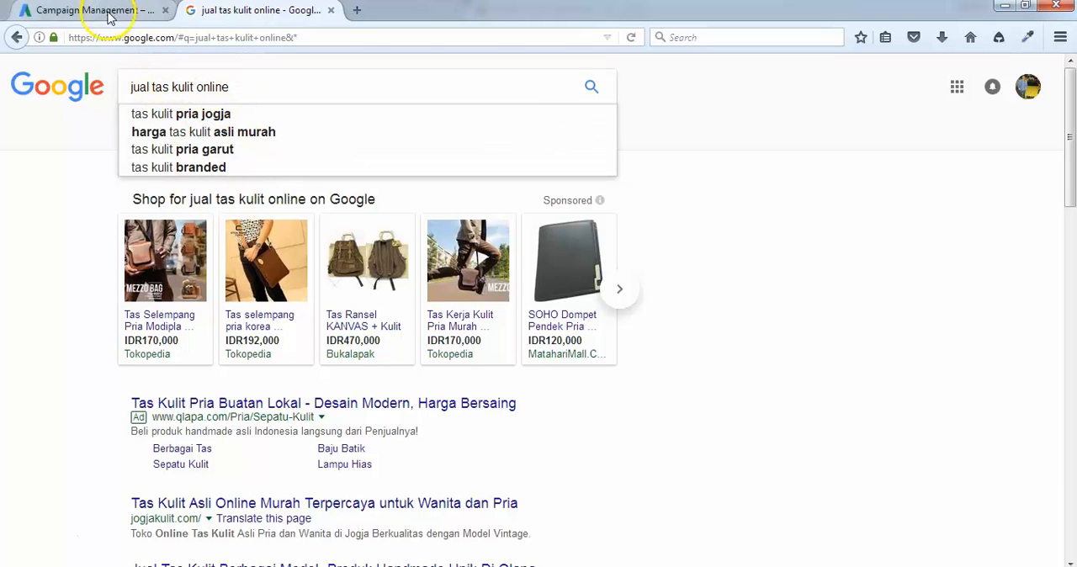
pyautogui.click(76, 10)
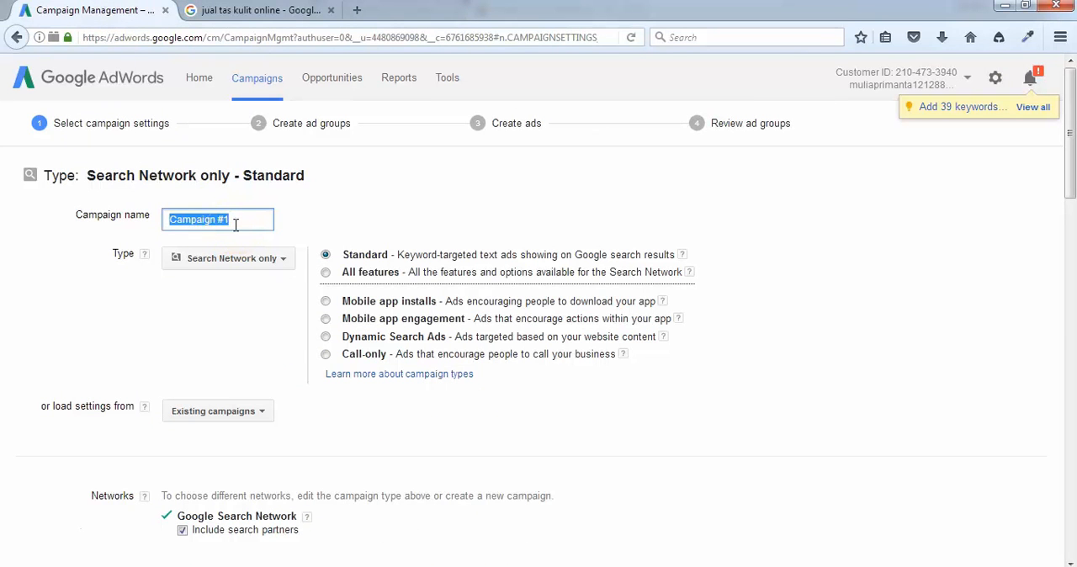
pyautogui.write('Tas Kulit Online')
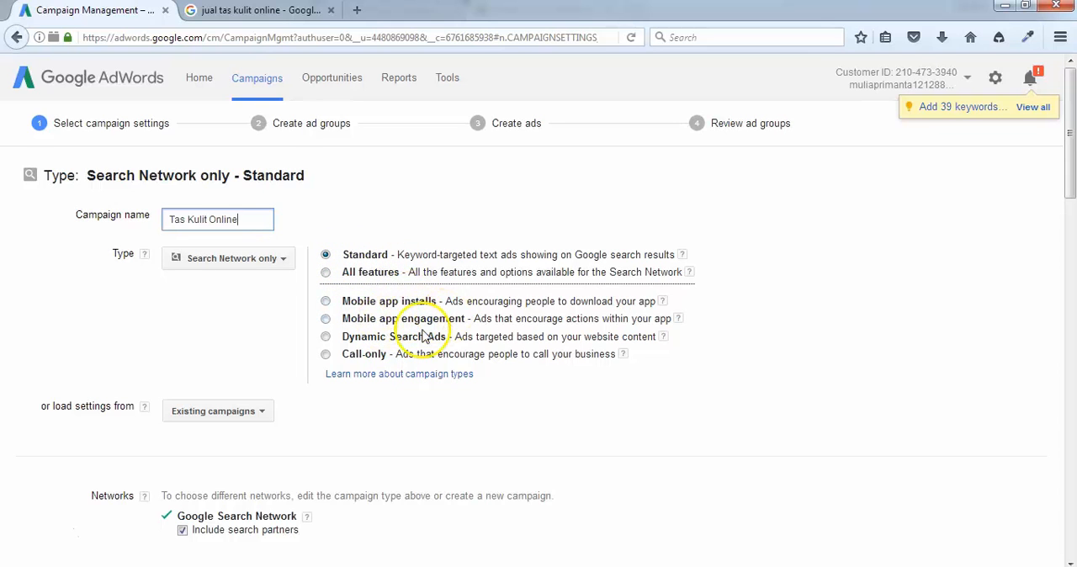
pyautogui.click(325, 274)
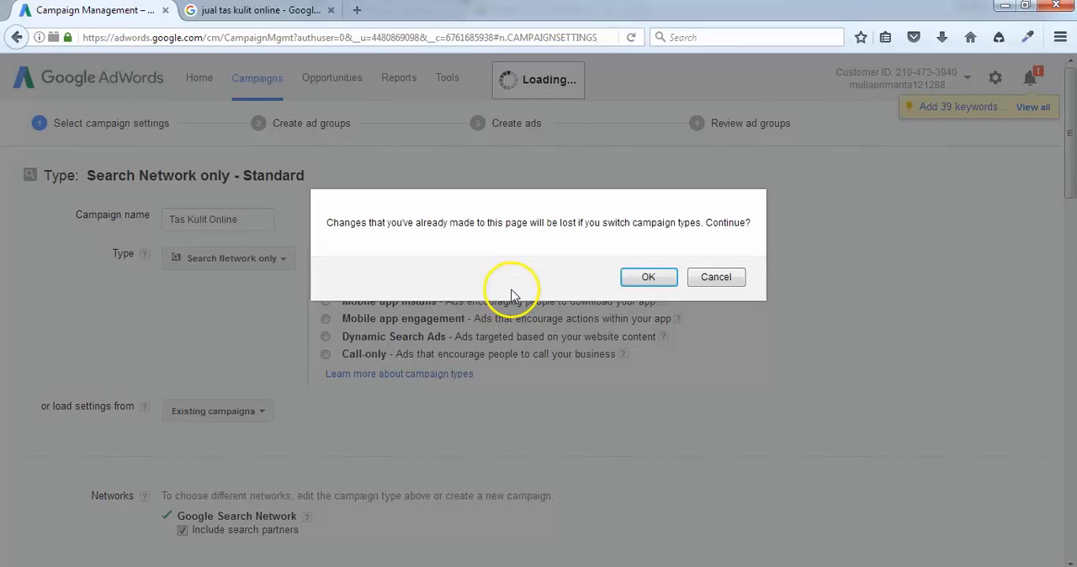
pyautogui.click(643, 277)
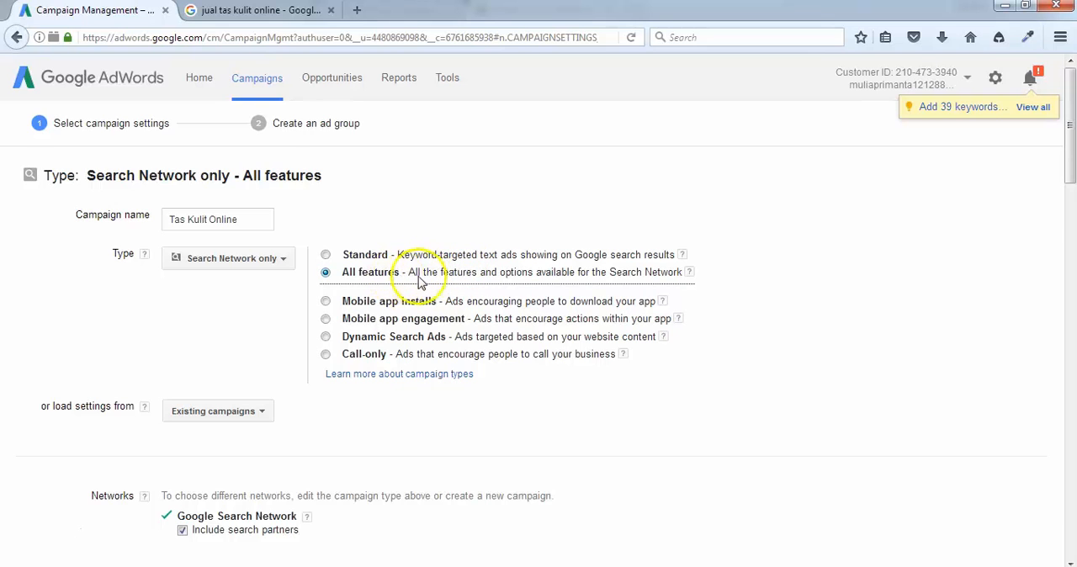
# Exclude search partners from the campaign's Google Search Network setting.
pyautogui.scroll(-2, 29, 258)
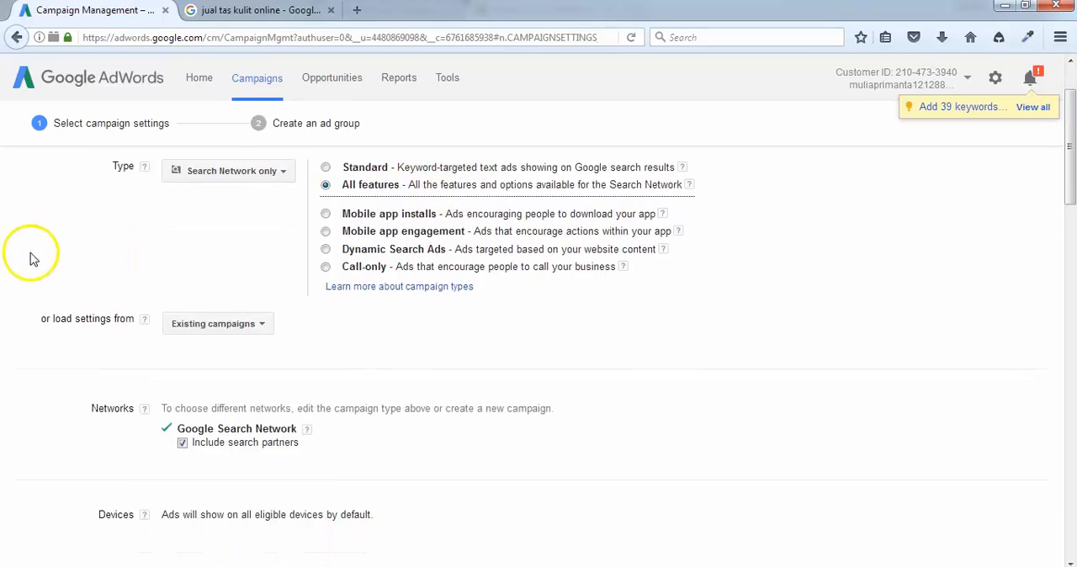
pyautogui.scroll(-2, 269, 278)
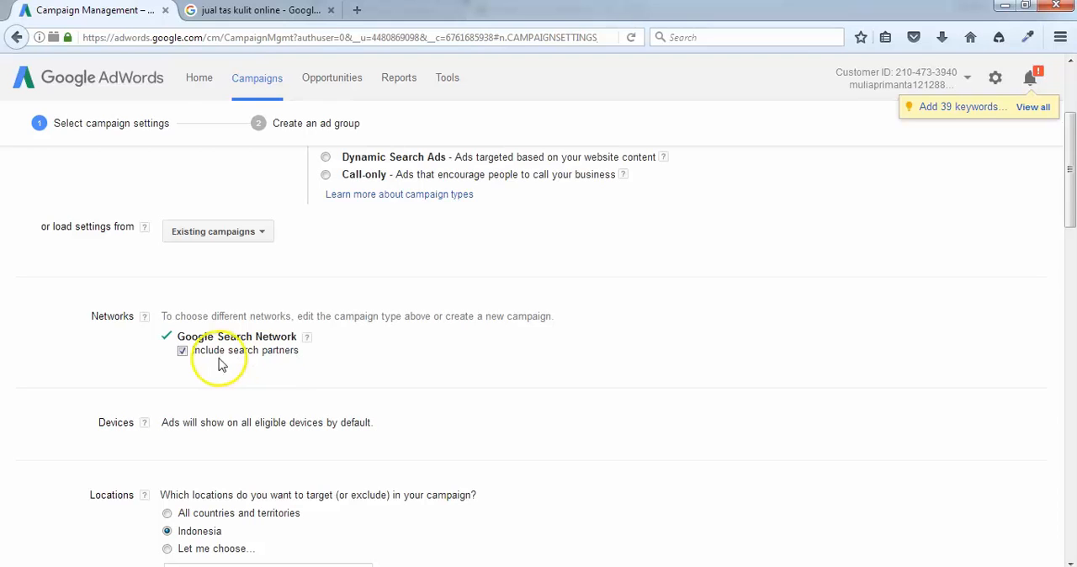
pyautogui.click(184, 351)
pyautogui.click(183, 351)
pyautogui.click(282, 355)
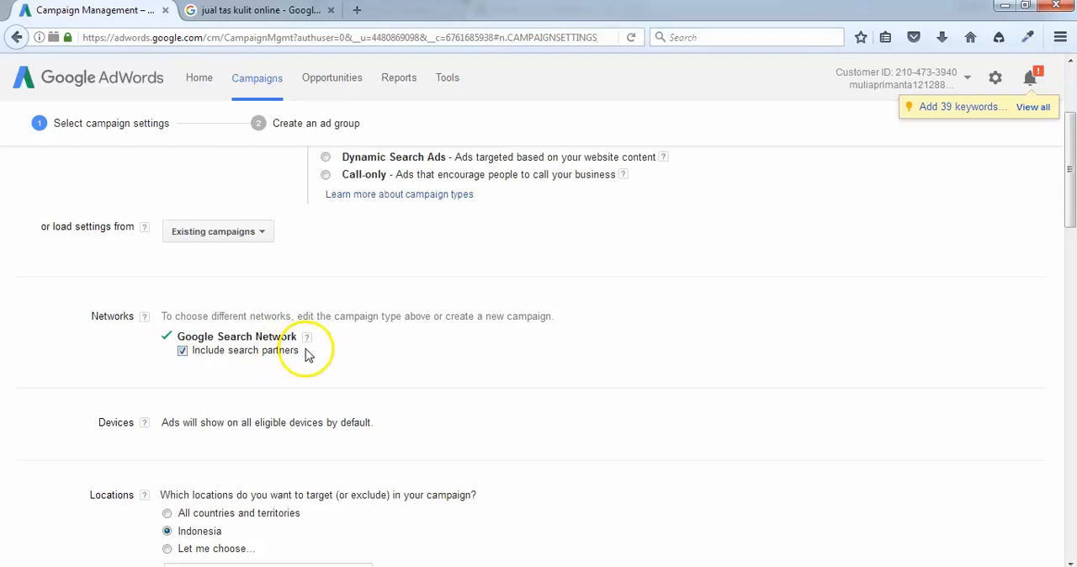
pyautogui.click(242, 10)
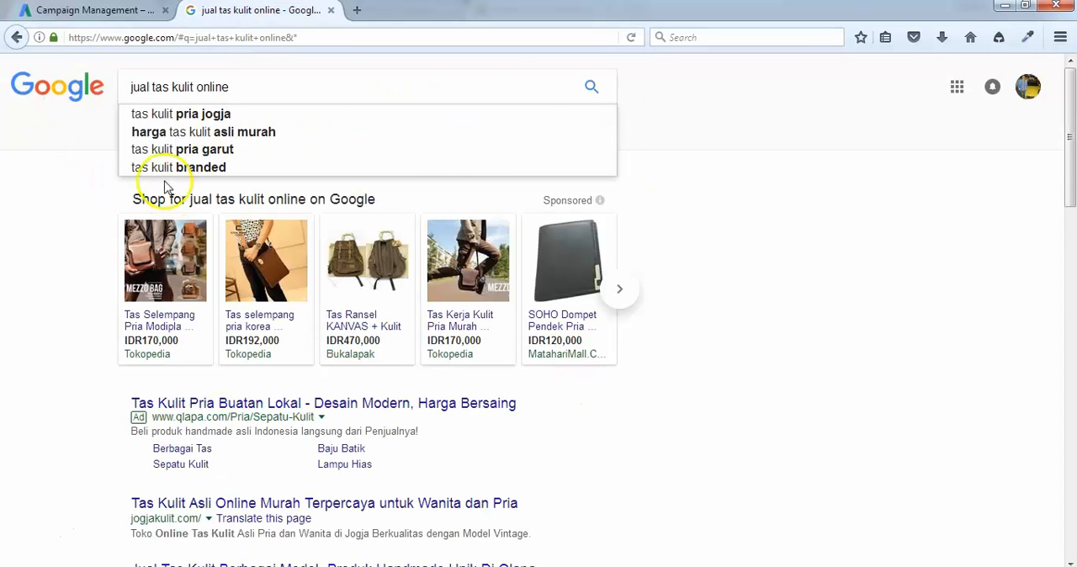
pyautogui.click(89, 11)
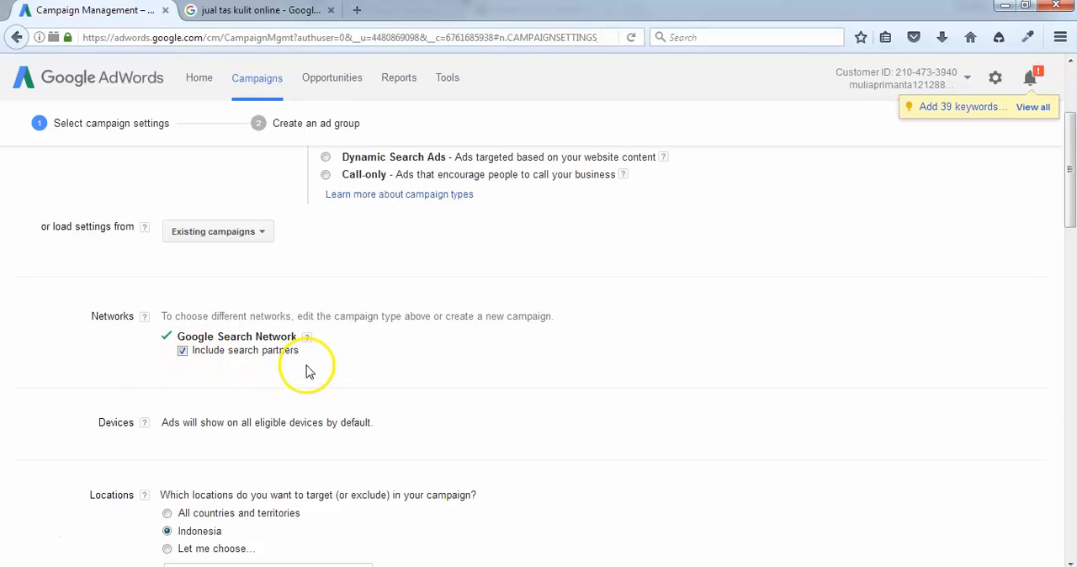
pyautogui.click(182, 351)
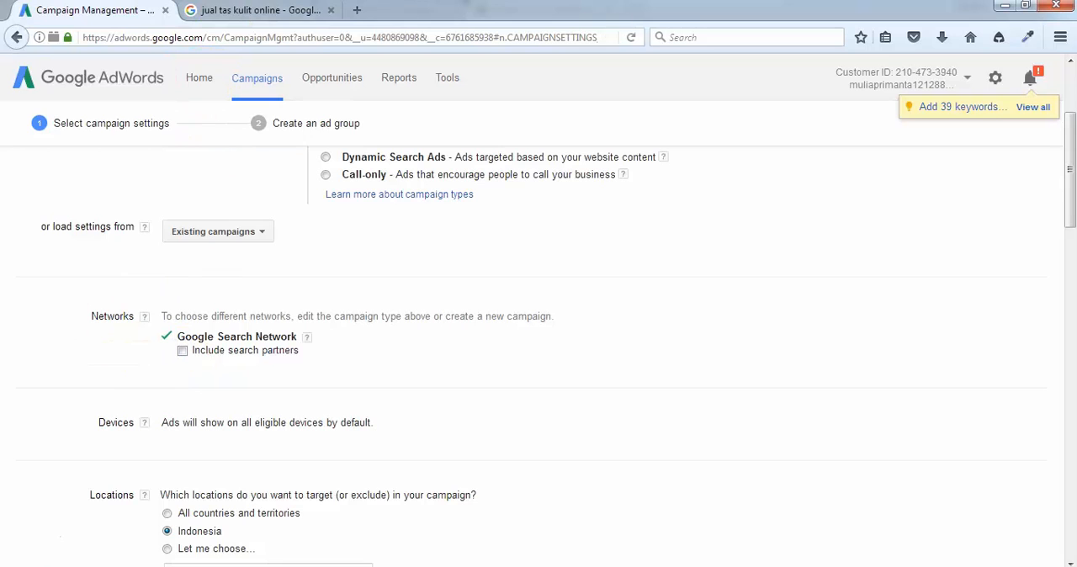
# Revisit the Google results for the search phrase and review the campaign's location settings in Google AdWords.
pyautogui.click(236, 10)
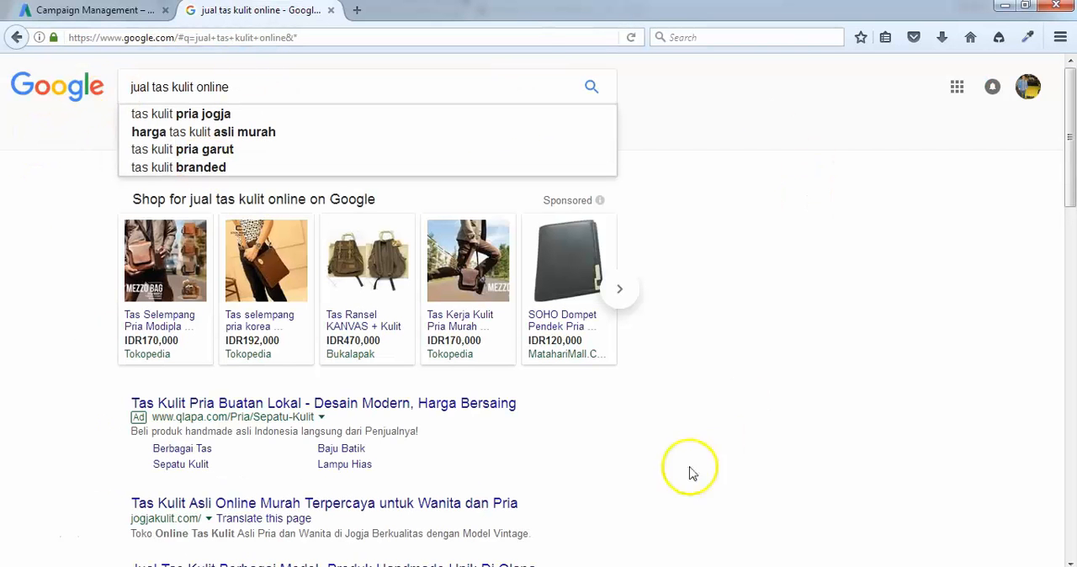
pyautogui.click(74, 12)
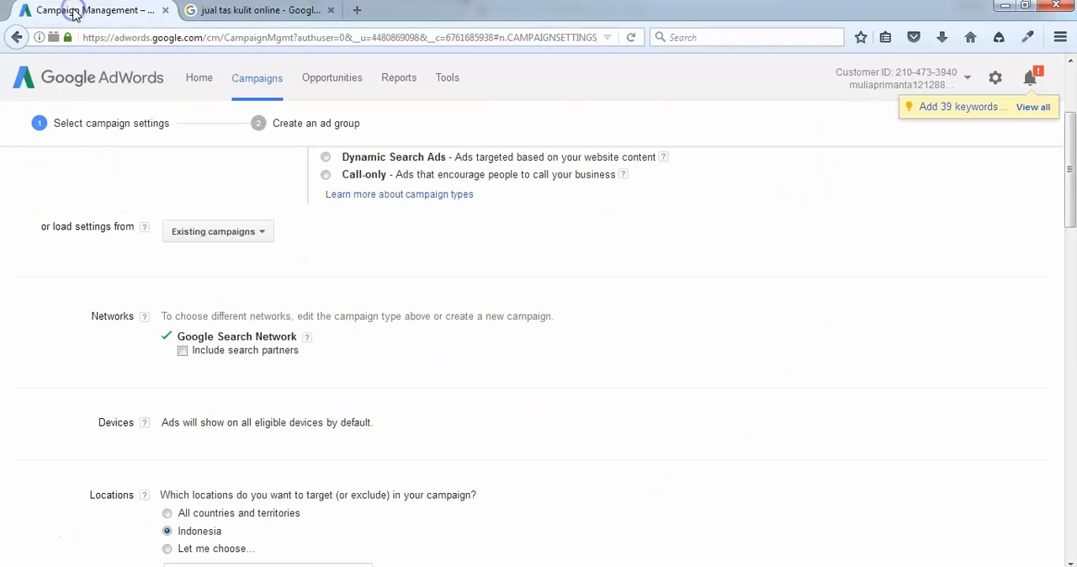
pyautogui.scroll(-3, 243, 233)
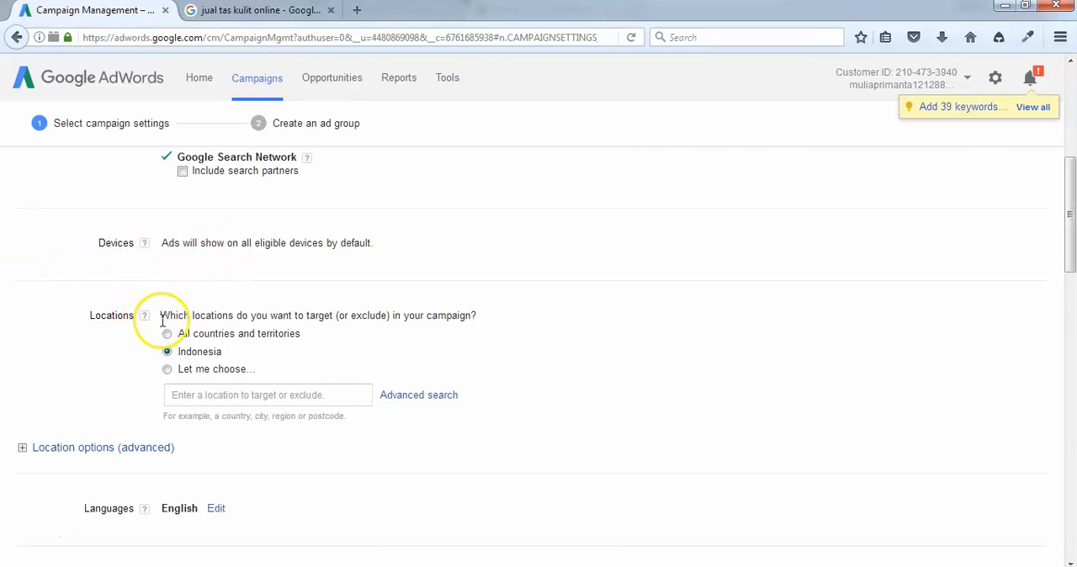
# Switch the campaign's locations to a custom choice and target the province of Bali, Indonesia.
pyautogui.click(183, 393)
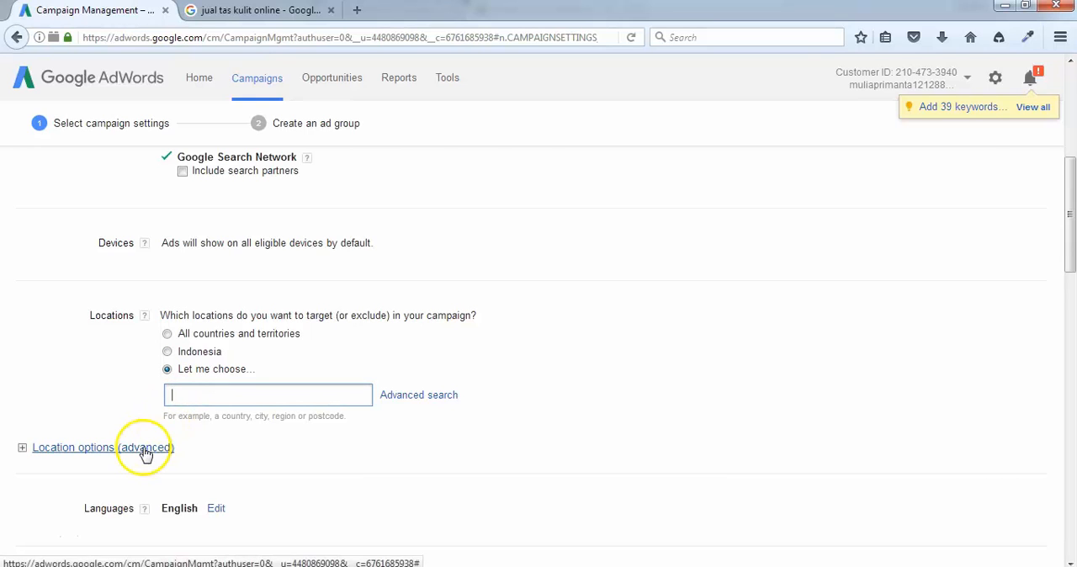
pyautogui.click(169, 351)
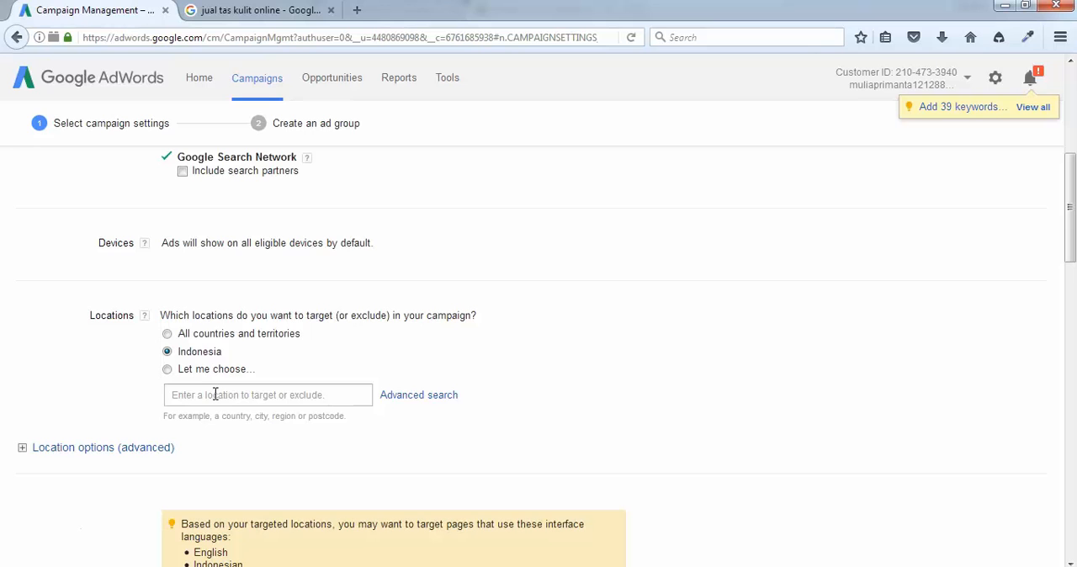
pyautogui.click(167, 369)
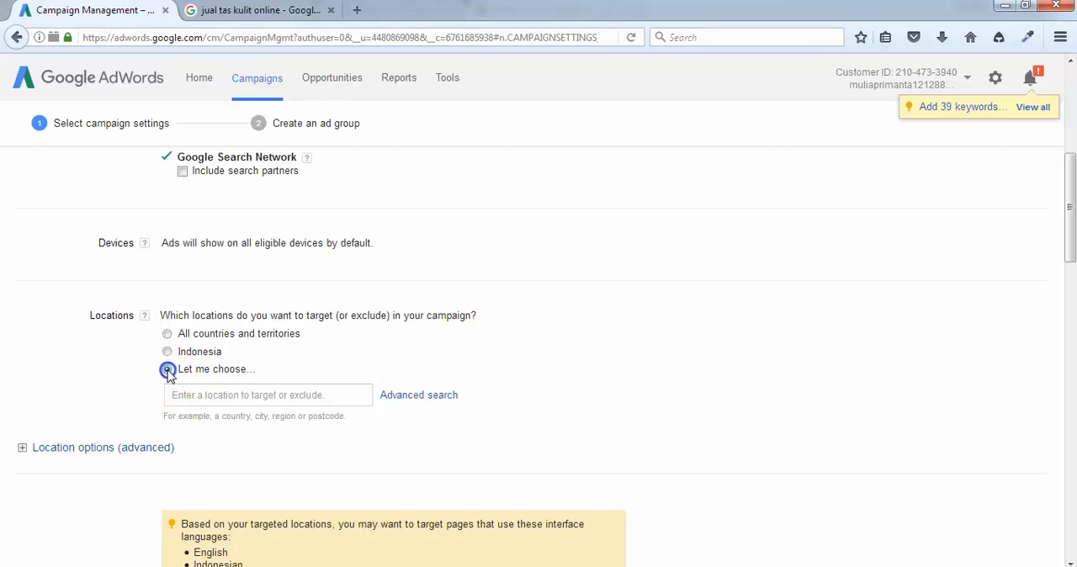
pyautogui.click(208, 394)
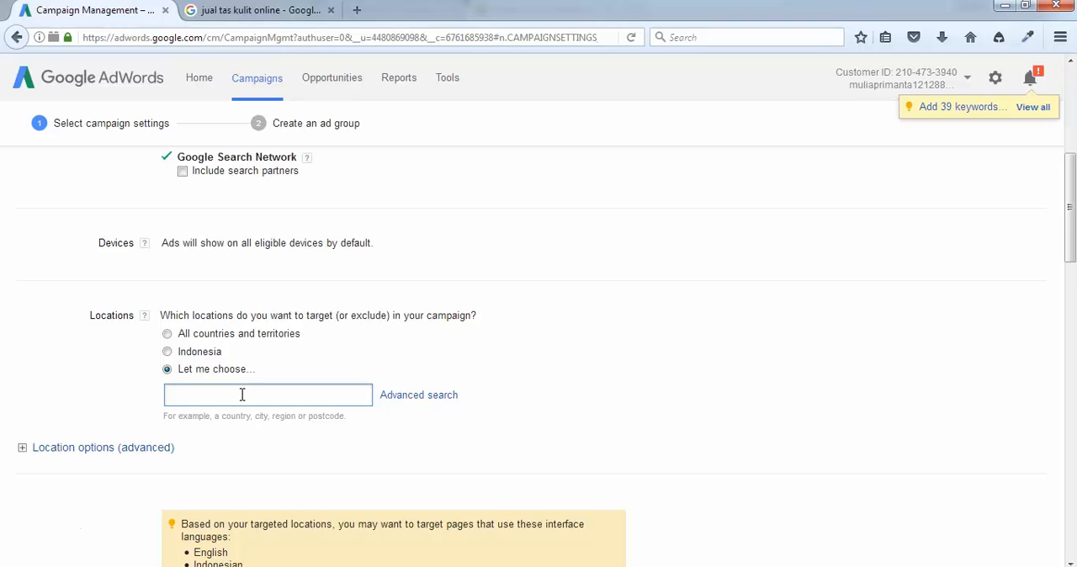
pyautogui.write('bali')
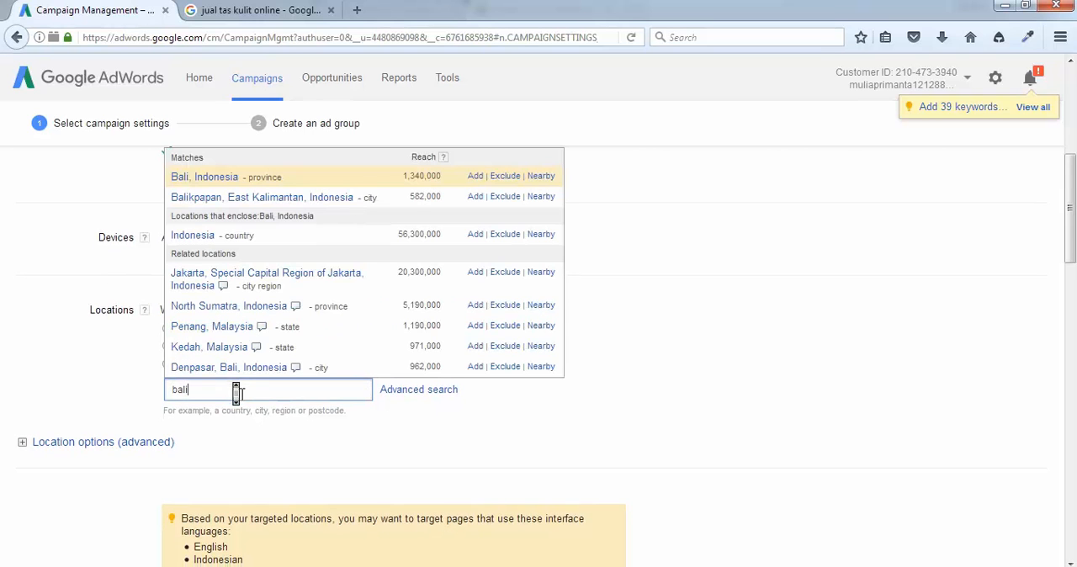
pyautogui.click(231, 182)
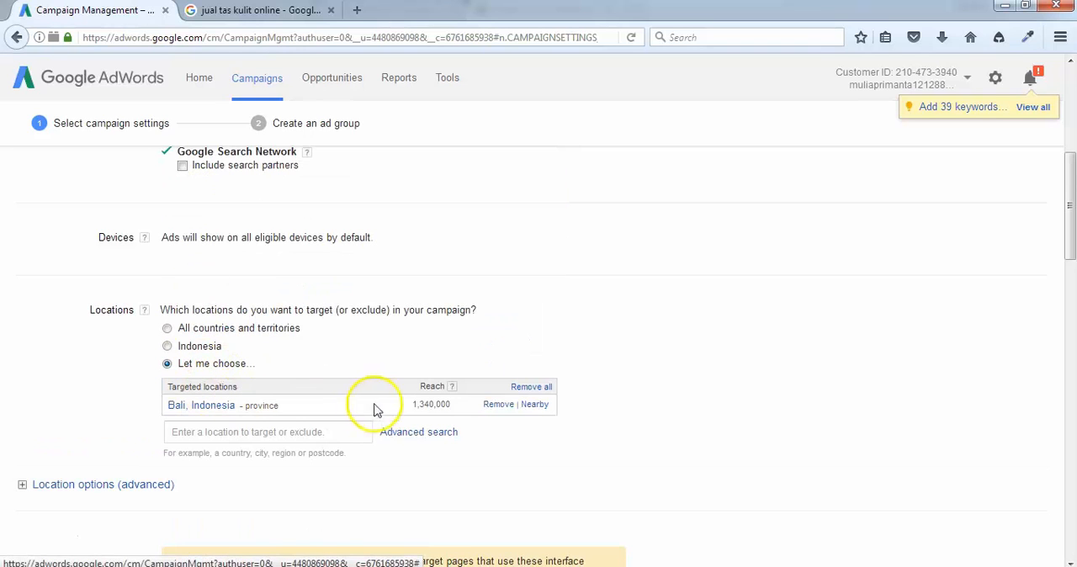
# Remove Bali from the targeted locations and target the province Special Capital Region of Jakarta, Indonesia instead.
pyautogui.click(498, 404)
pyautogui.click(223, 387)
pyautogui.write('jakarta')
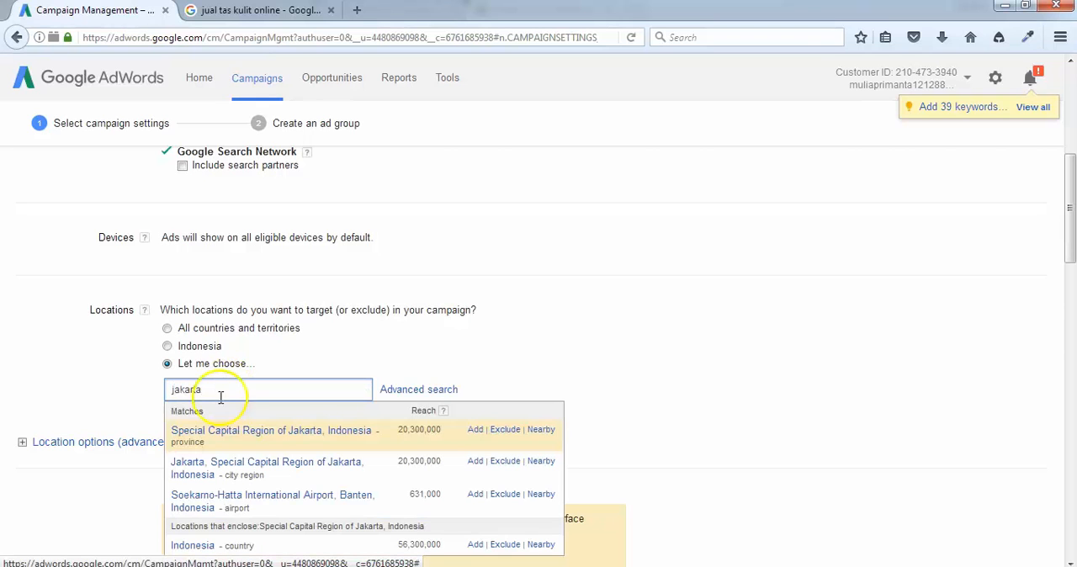
pyautogui.click(216, 431)
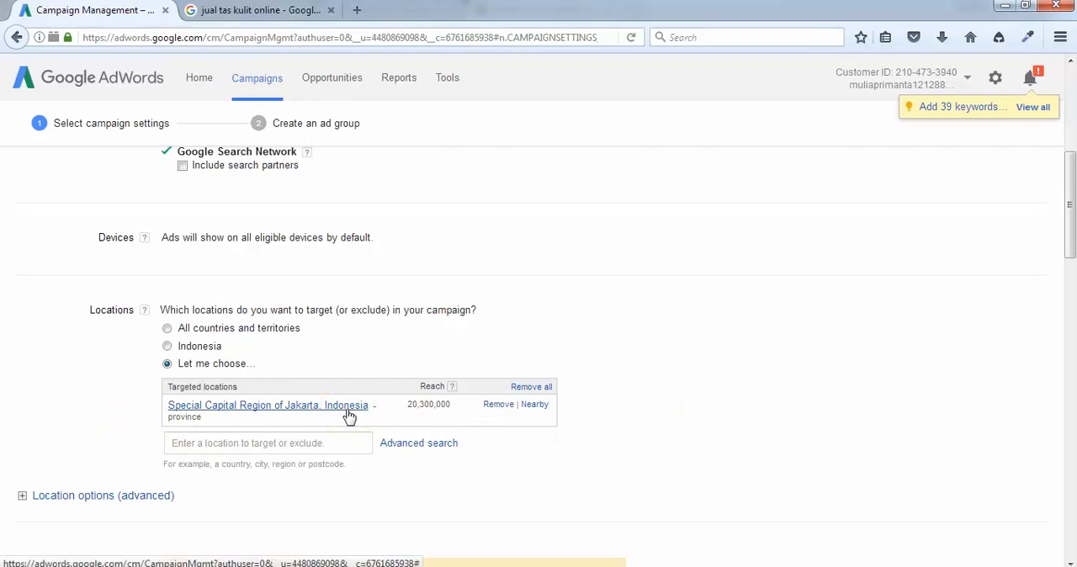
# Set the campaign's location targeting to the whole of Indonesia.
pyautogui.scroll(-2, 73, 348)
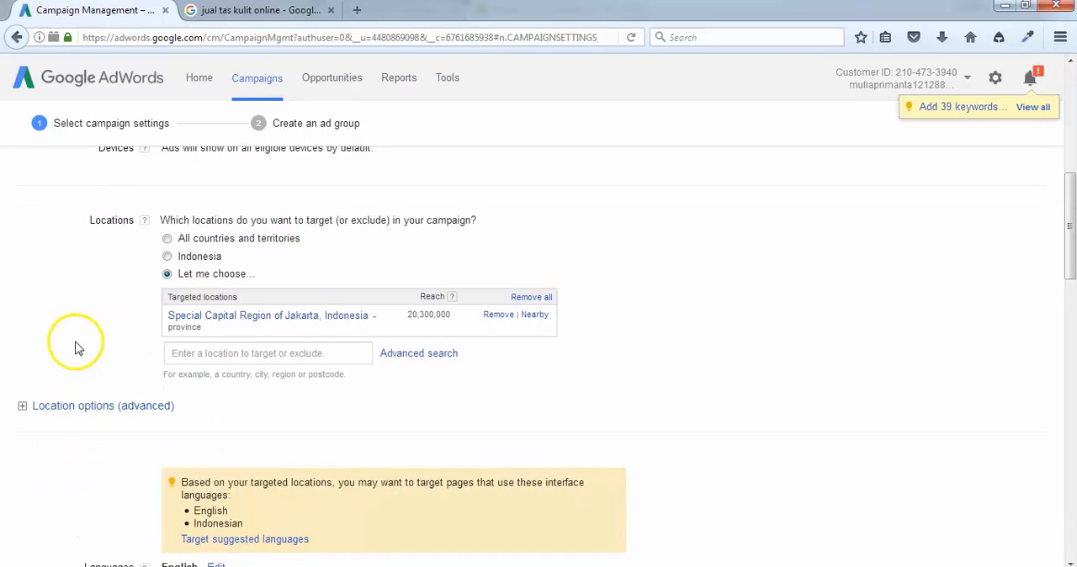
pyautogui.scroll(-2, 248, 343)
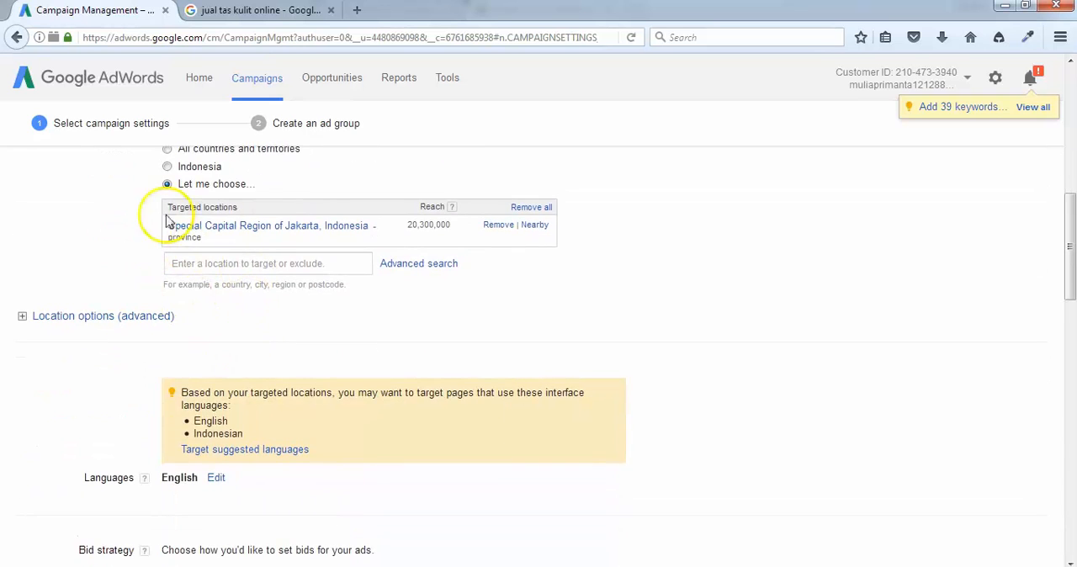
pyautogui.scroll(1, 131, 225)
pyautogui.scroll(3, 130, 225)
pyautogui.click(167, 345)
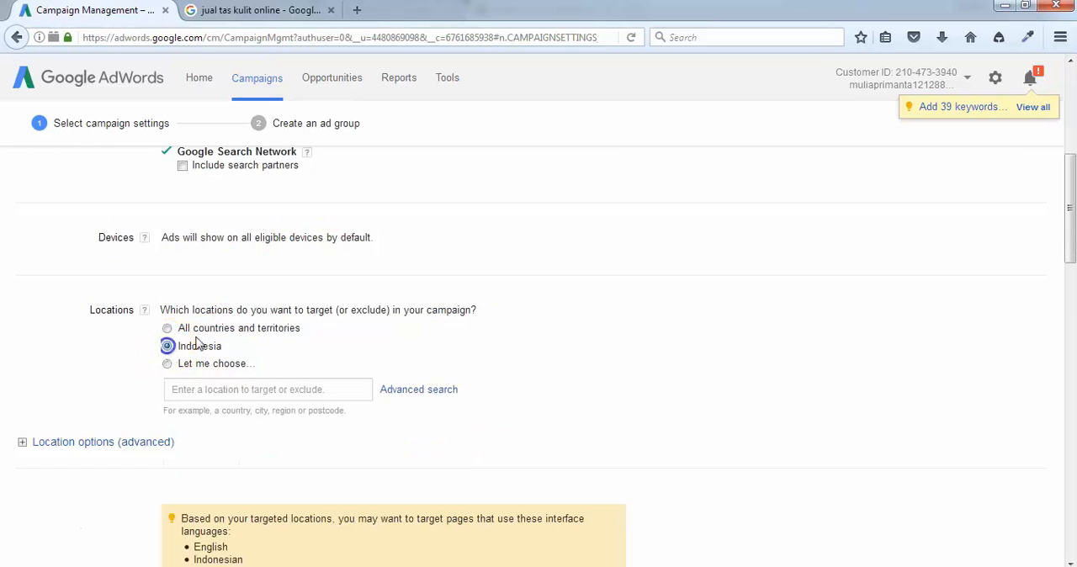
# Review the advanced location options, including the help for the Target setting, and collapse them again.
pyautogui.scroll(-2, 17, 404)
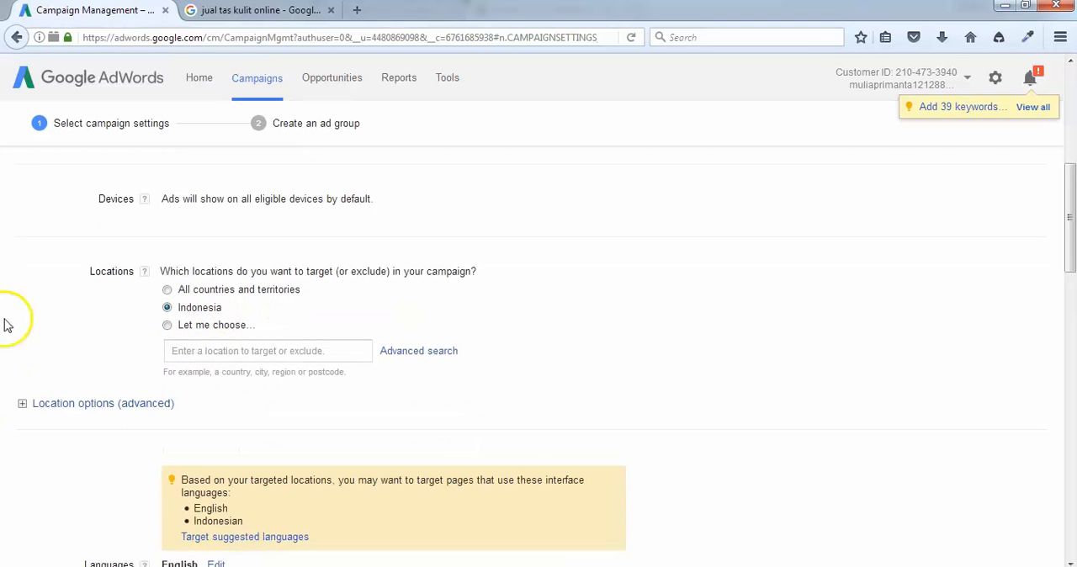
pyautogui.click(98, 360)
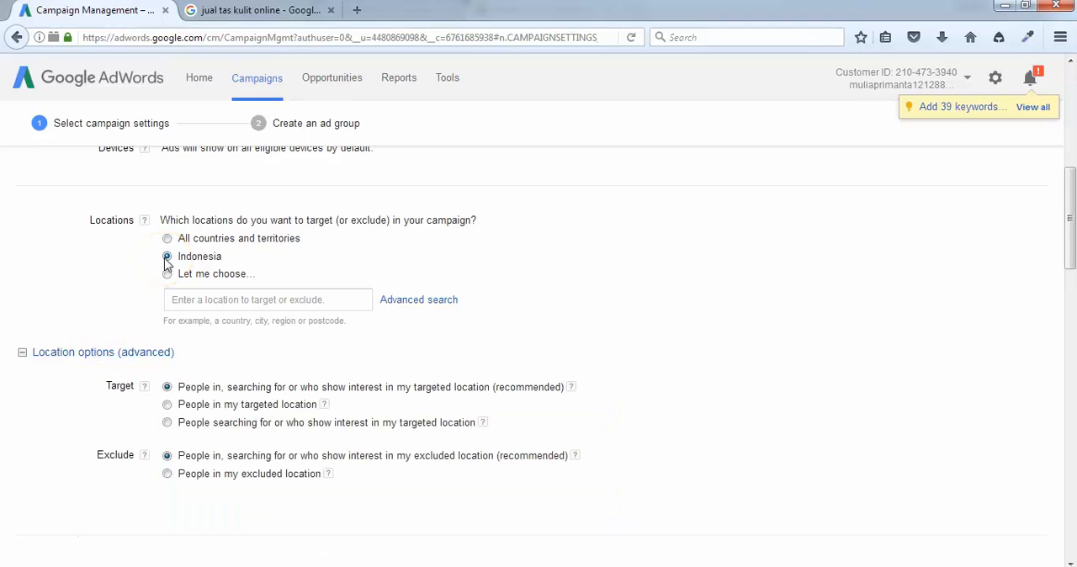
pyautogui.click(143, 388)
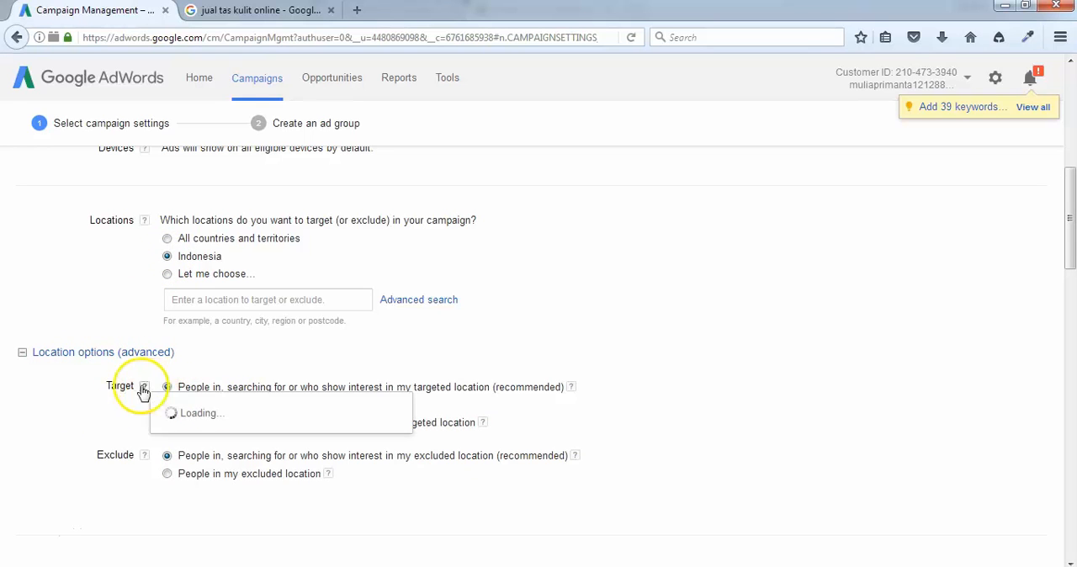
pyautogui.click(685, 387)
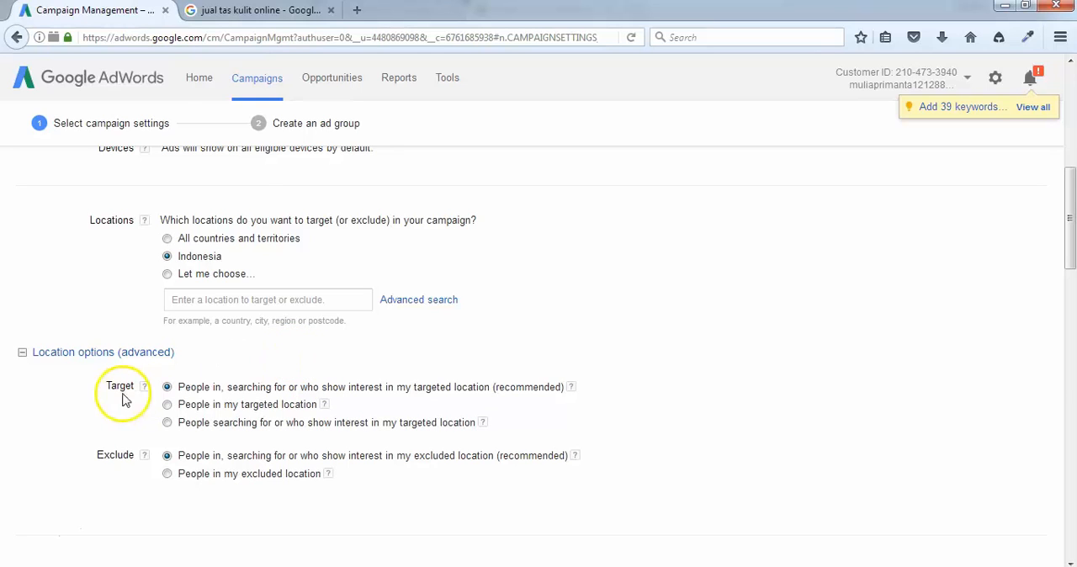
pyautogui.click(23, 354)
# Compare the campaign's language setting with the address of the Google results page and return to Google AdWords.
pyautogui.scroll(-2, 31, 409)
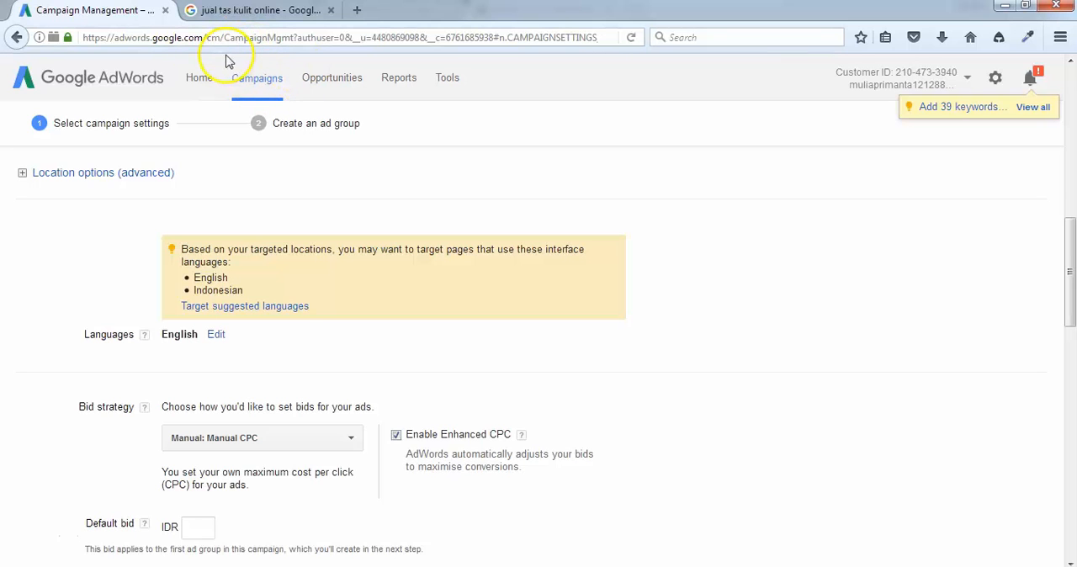
pyautogui.click(283, 13)
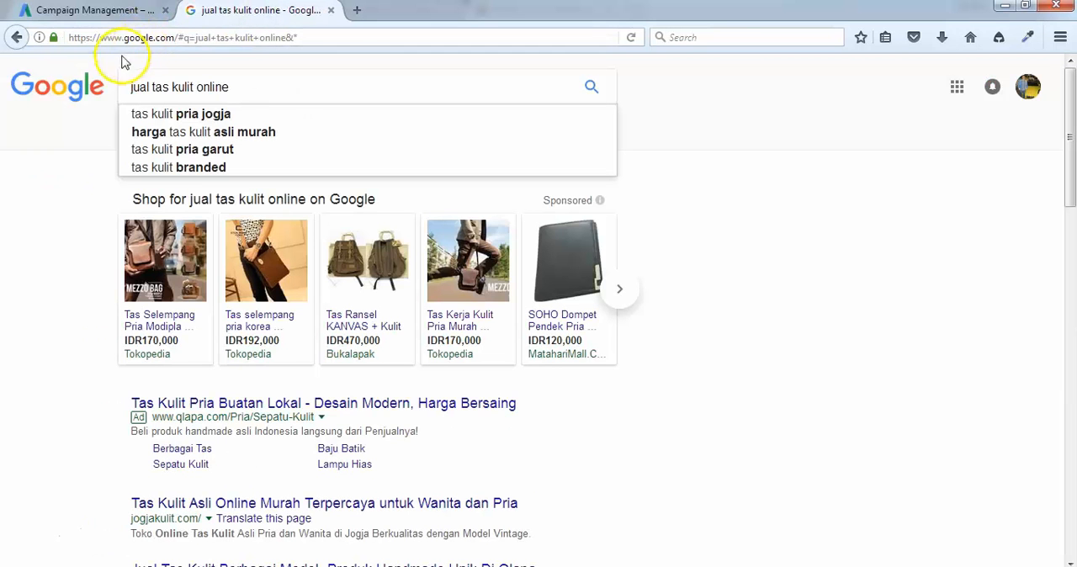
pyautogui.moveTo(125, 39); pyautogui.dragTo(175, 37)
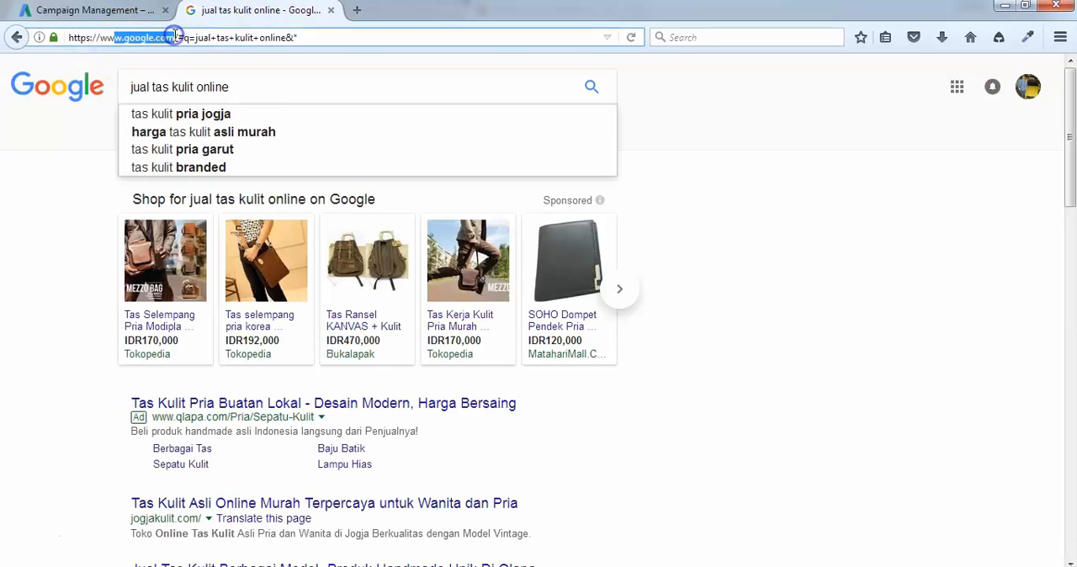
pyautogui.click(130, 15)
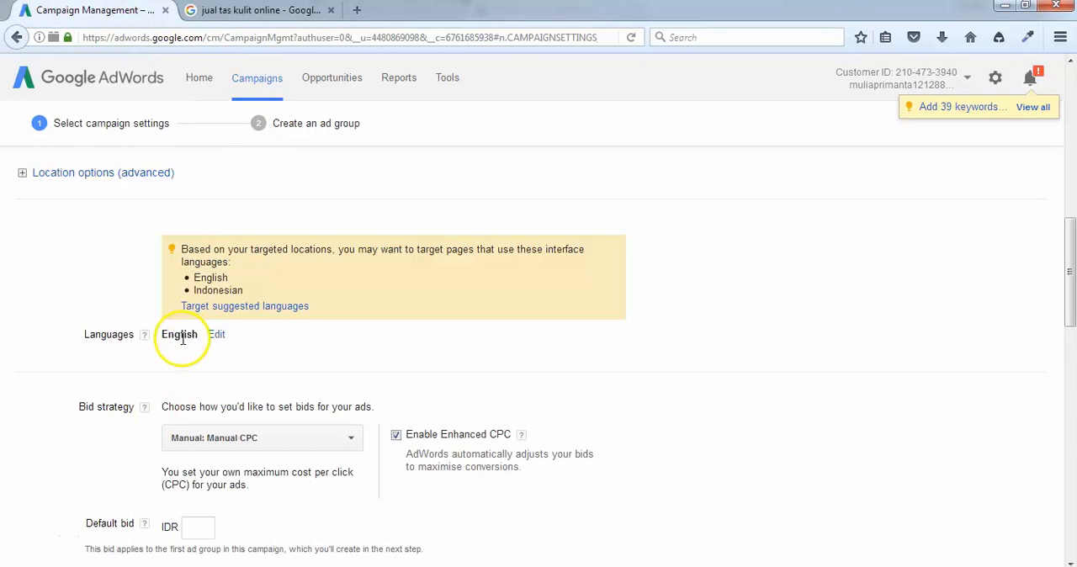
pyautogui.click(248, 10)
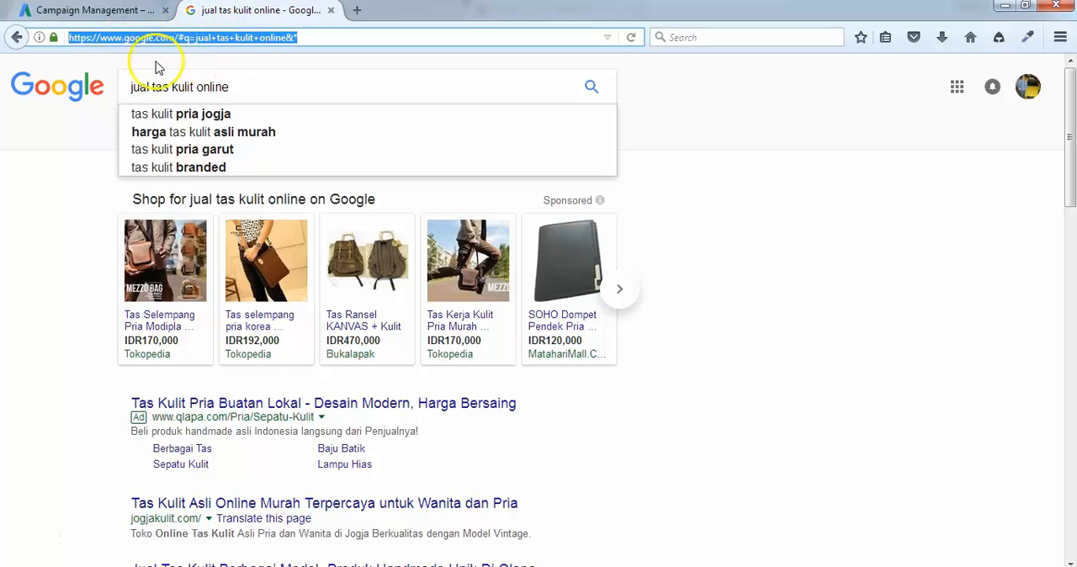
pyautogui.click(118, 11)
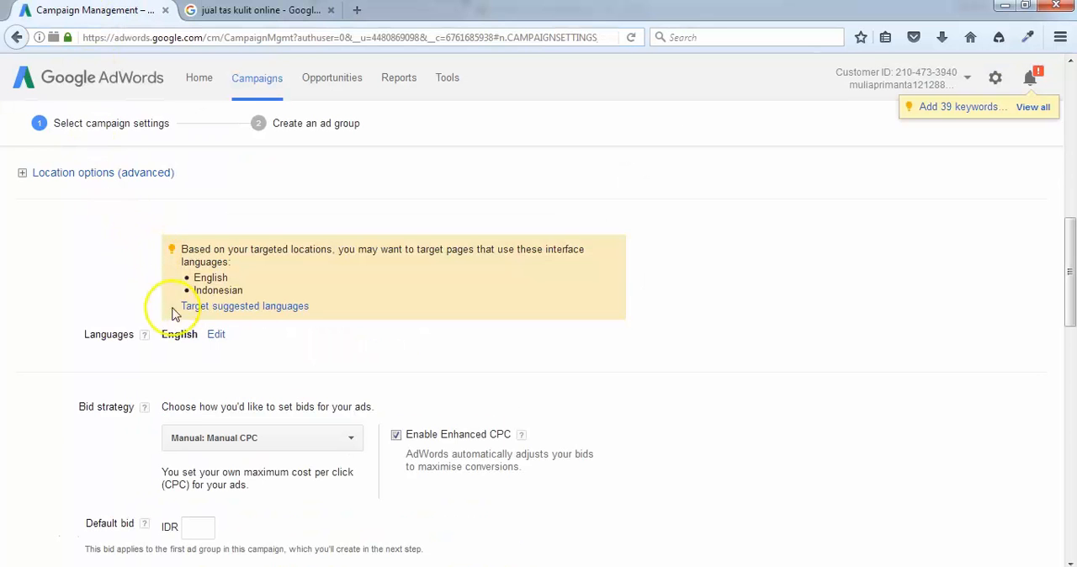
# Edit the campaign languages to target Indonesian in addition to English.
pyautogui.click(217, 338)
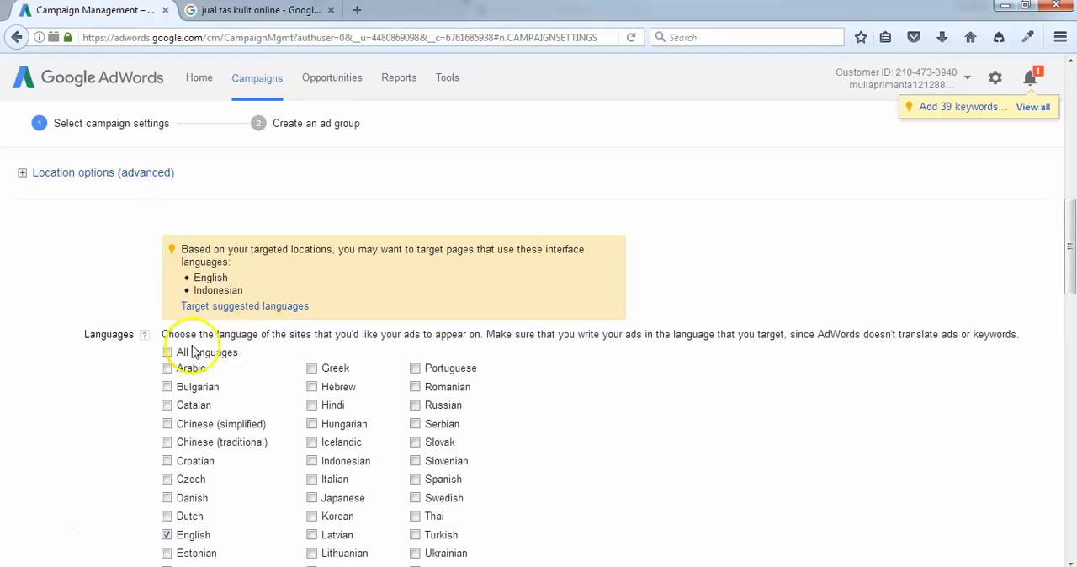
pyautogui.scroll(-1, 117, 414)
pyautogui.scroll(-1, 118, 414)
pyautogui.click(311, 371)
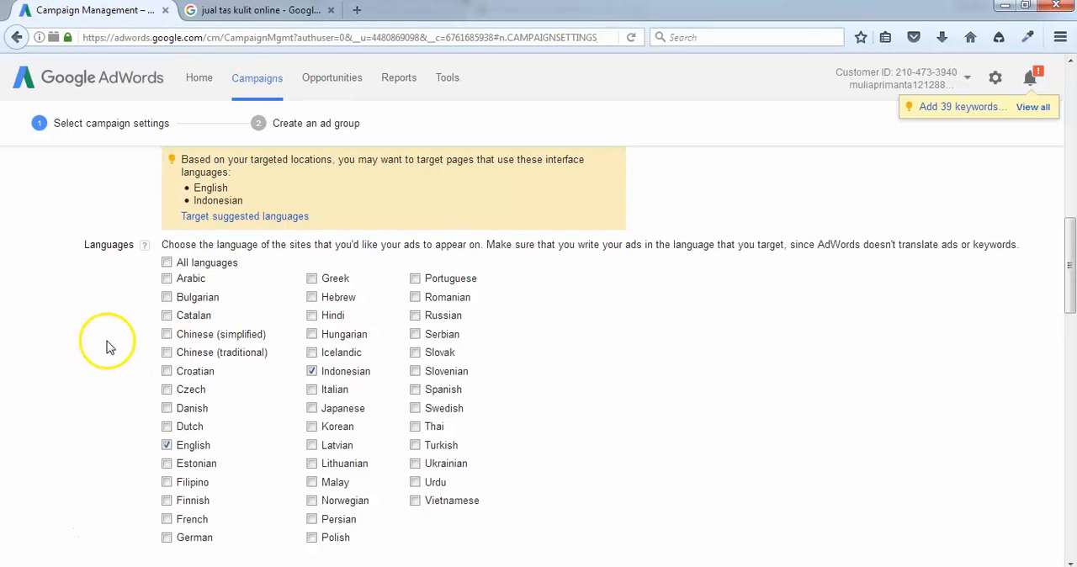
pyautogui.click(118, 301)
# Review the available bid strategies and set the campaign's bid strategy to the automated Maximise clicks option.
pyautogui.scroll(-2, 118, 304)
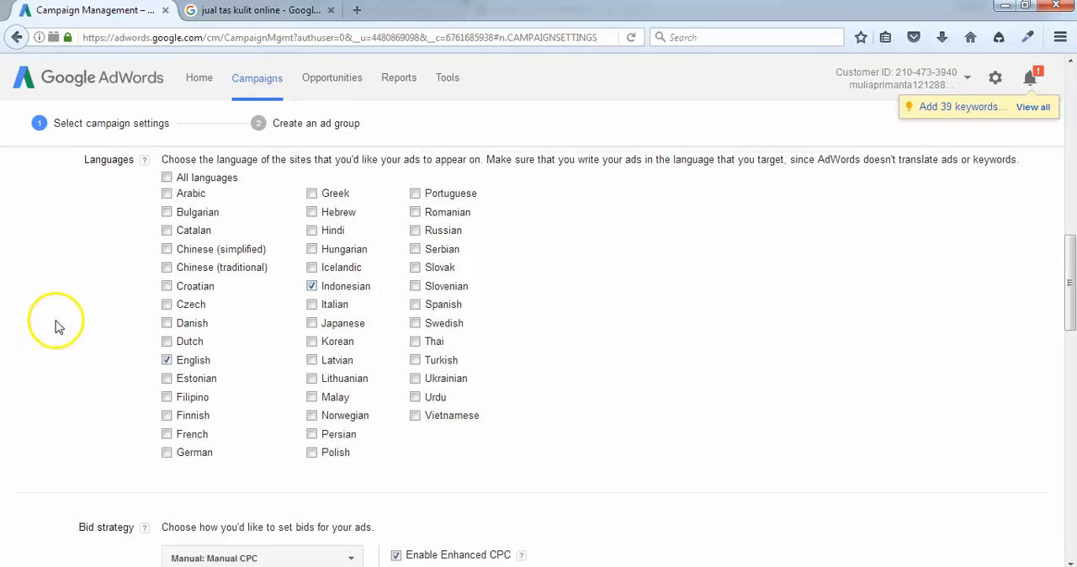
pyautogui.scroll(-3, 99, 354)
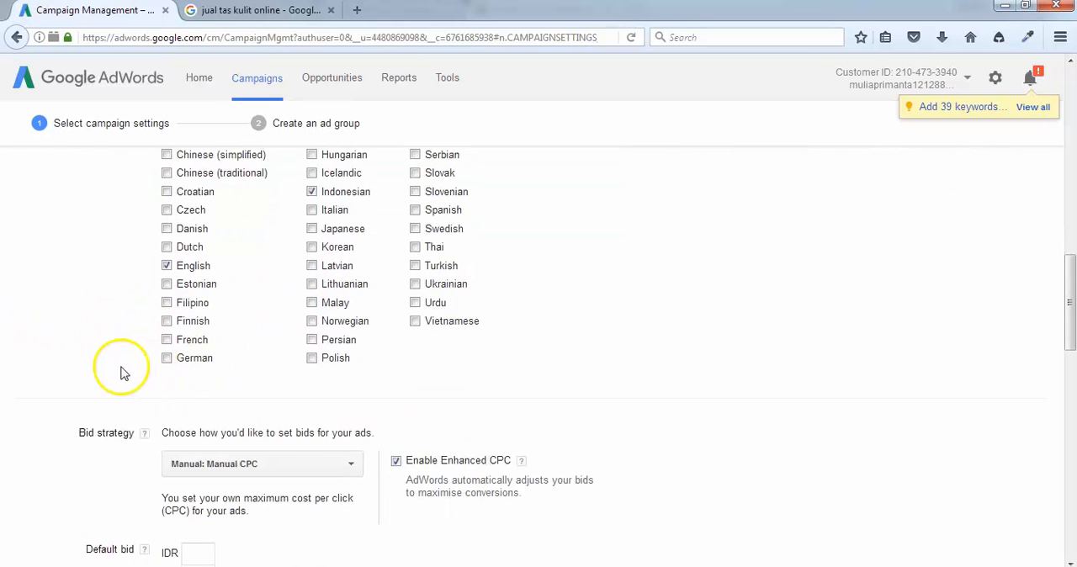
pyautogui.scroll(-2, 118, 370)
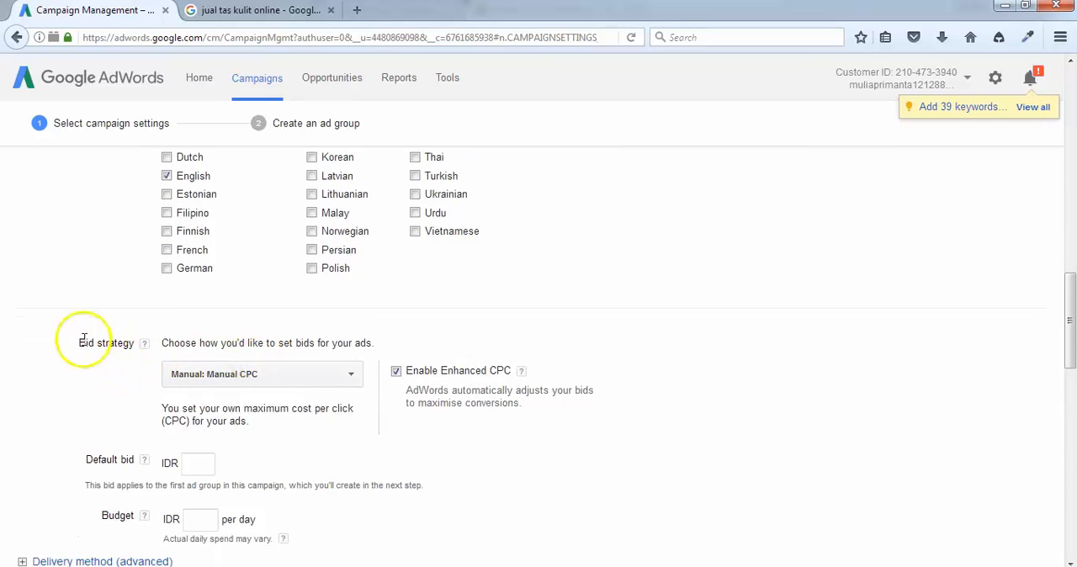
pyautogui.scroll(-2, 76, 336)
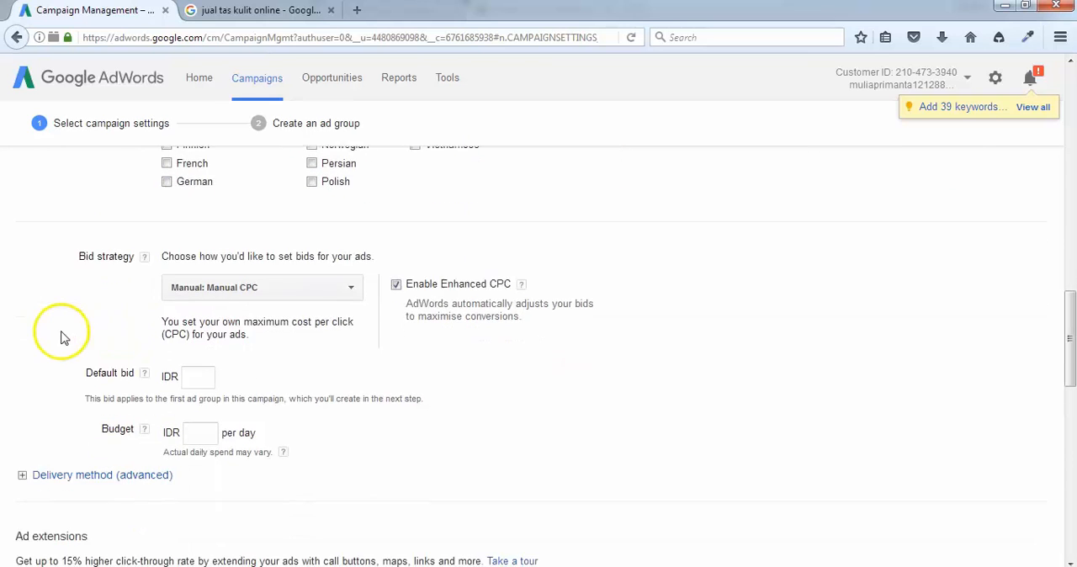
pyautogui.click(284, 284)
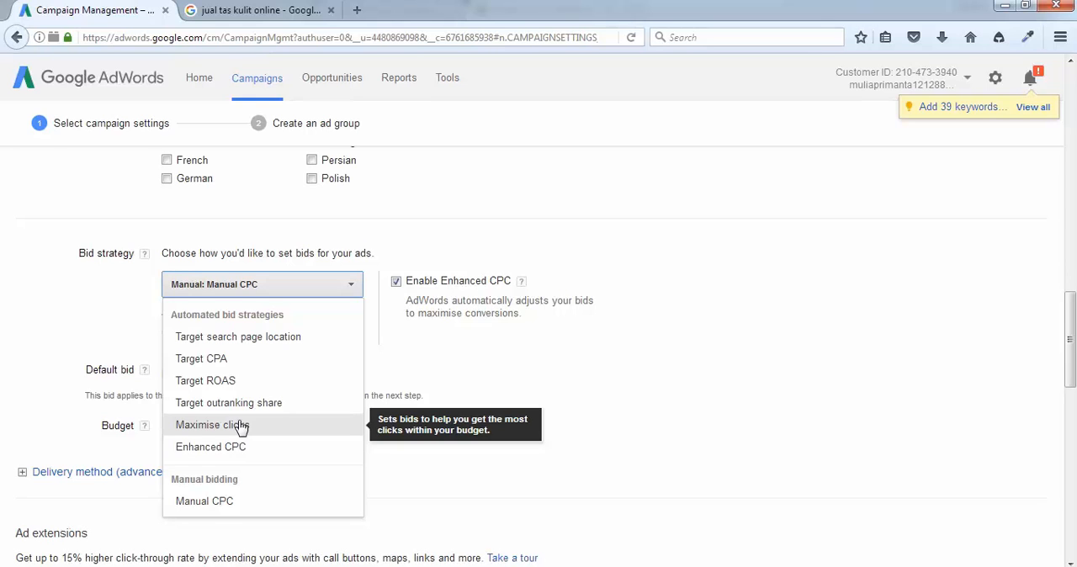
pyautogui.click(232, 509)
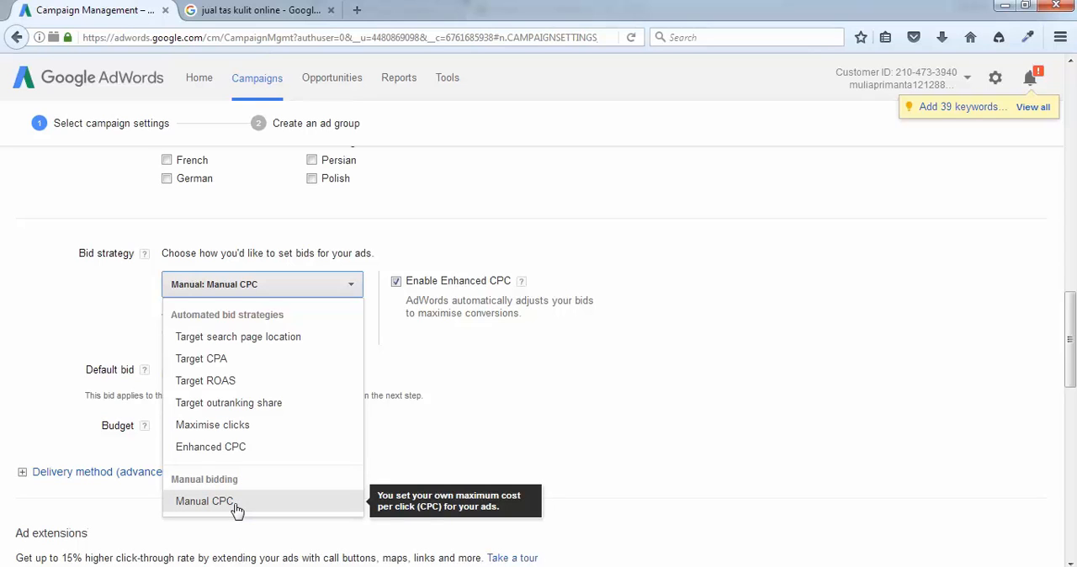
pyautogui.click(212, 502)
pyautogui.click(240, 505)
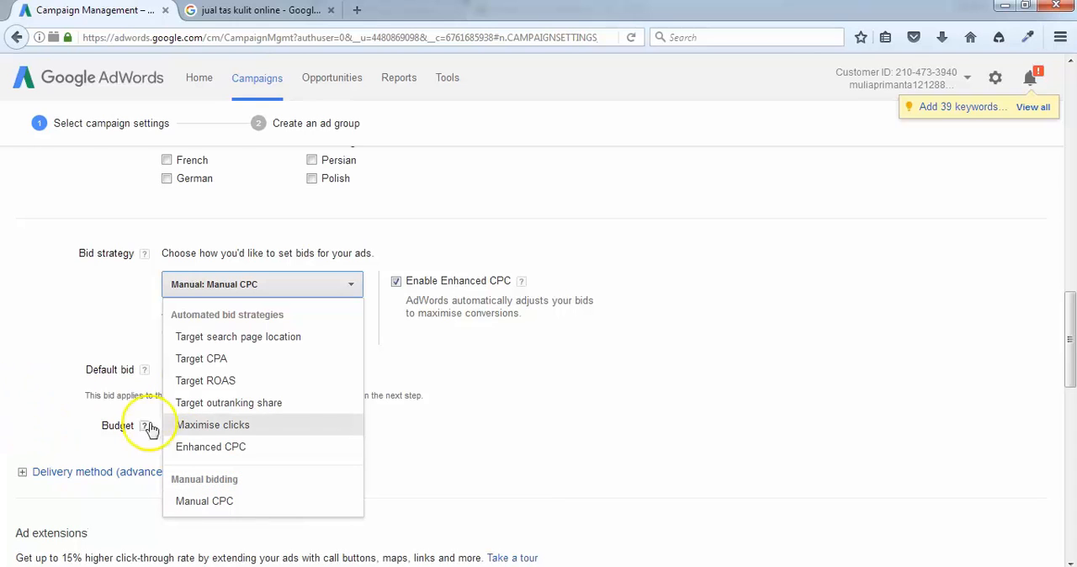
pyautogui.click(240, 428)
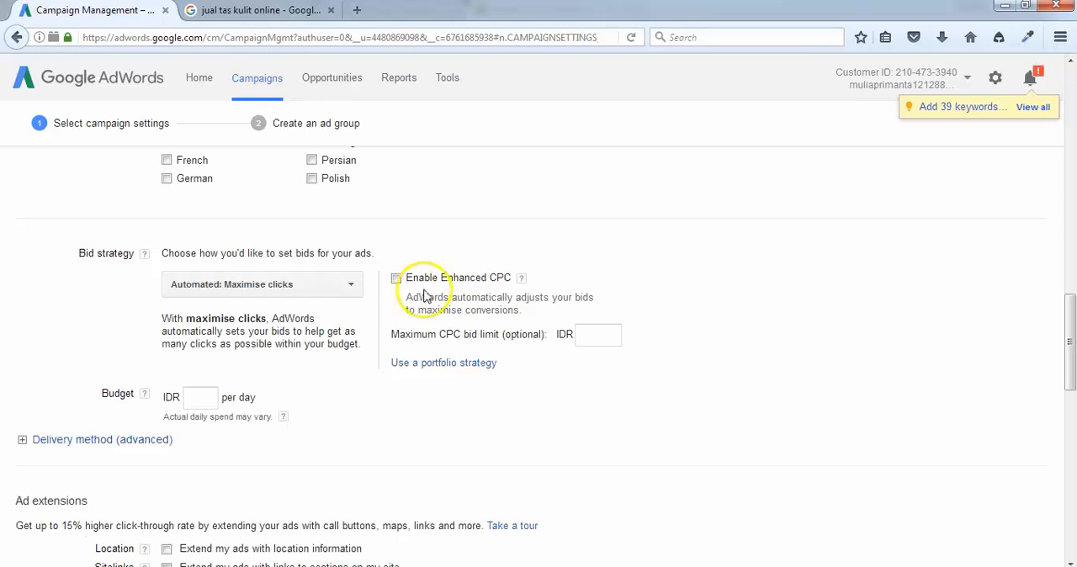
# Set the optional maximum CPC bid limit to IDR 500.
pyautogui.click(588, 333)
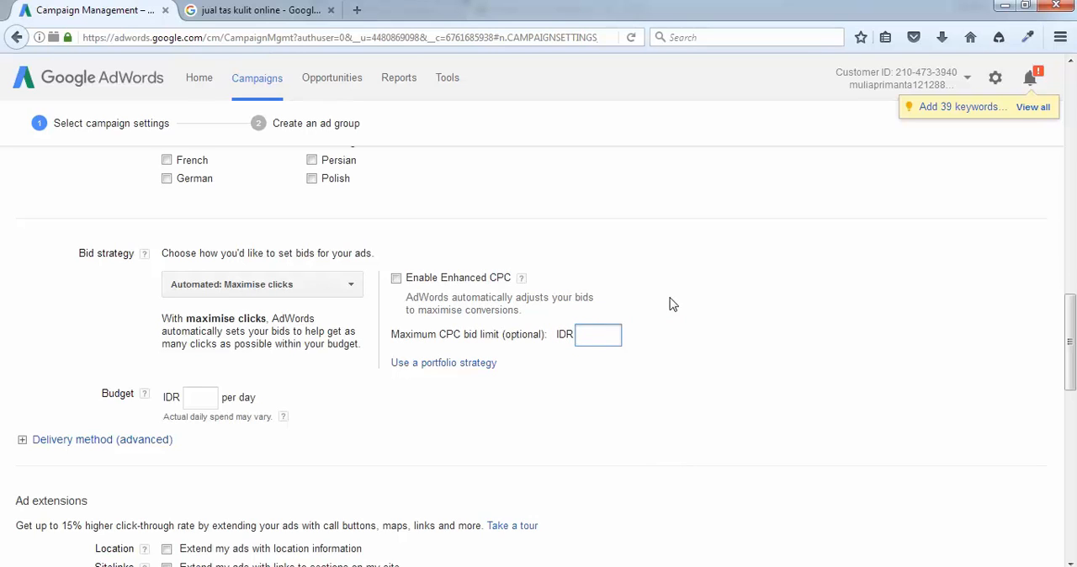
pyautogui.write('500')
pyautogui.click(610, 335)
pyautogui.click(611, 335)
pyautogui.click(607, 337)
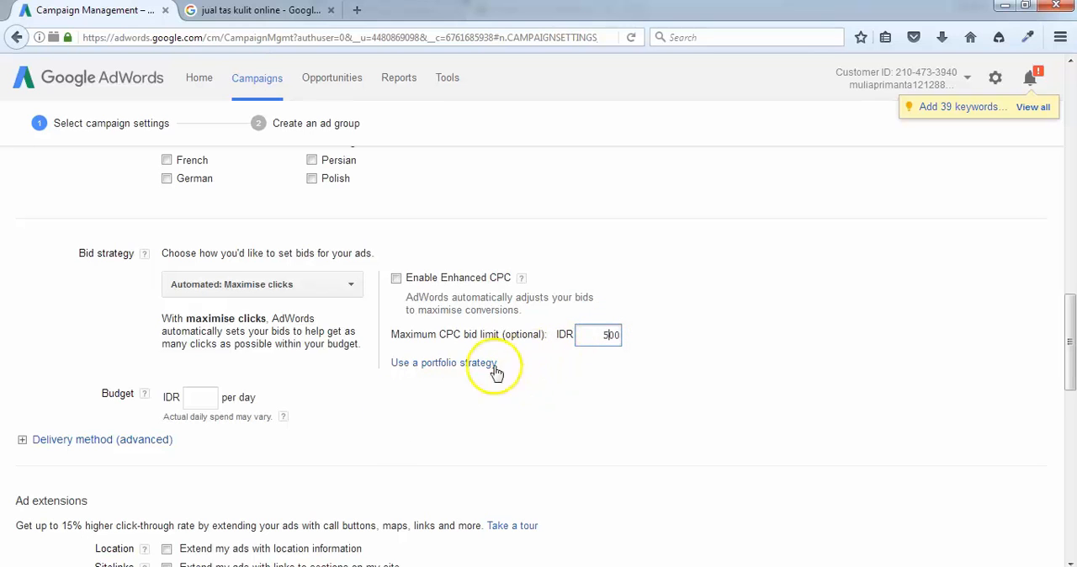
# Set the campaign budget to IDR 50000 per day and expand the advanced delivery method settings.
pyautogui.scroll(-1, 244, 357)
pyautogui.click(195, 313)
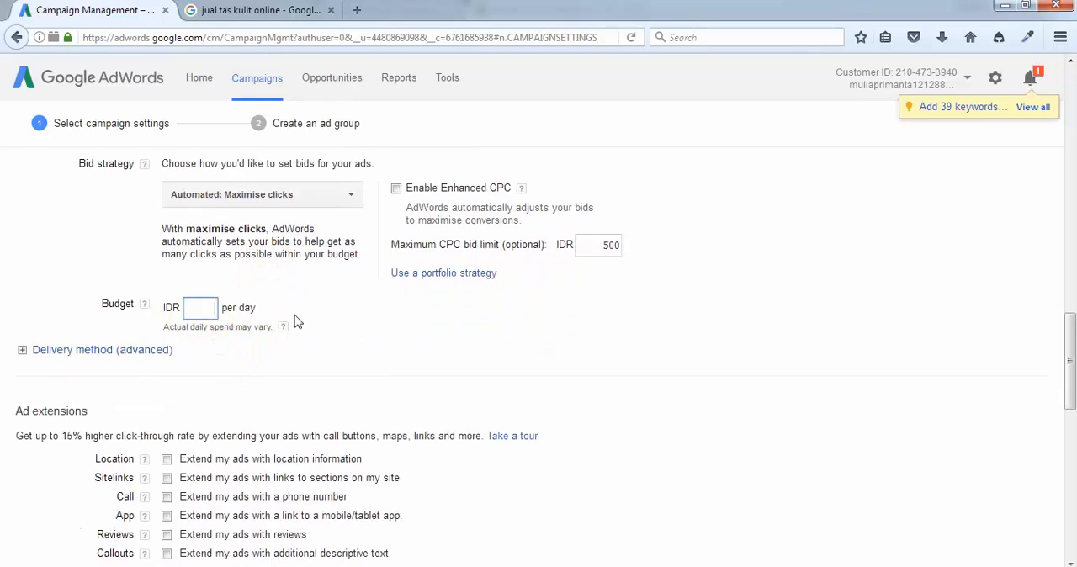
pyautogui.write('50000')
pyautogui.click(203, 307)
pyautogui.click(204, 307)
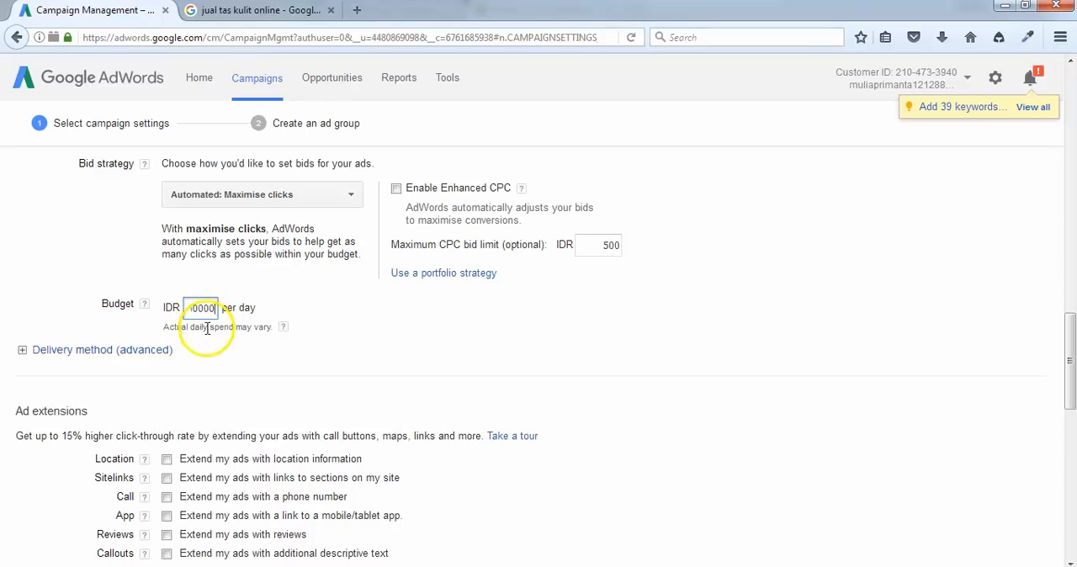
pyautogui.click(204, 308)
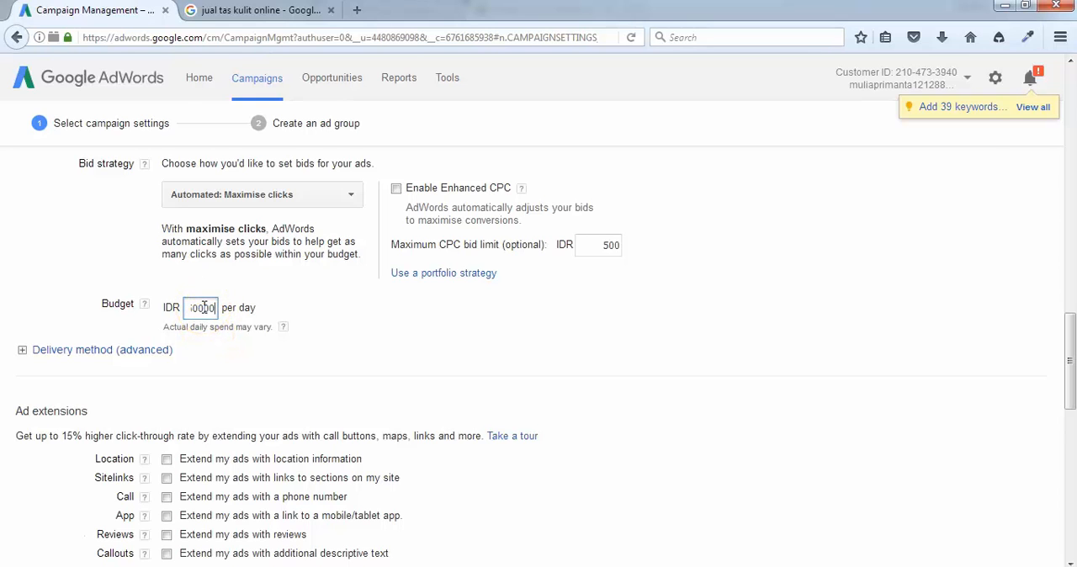
pyautogui.click(210, 307)
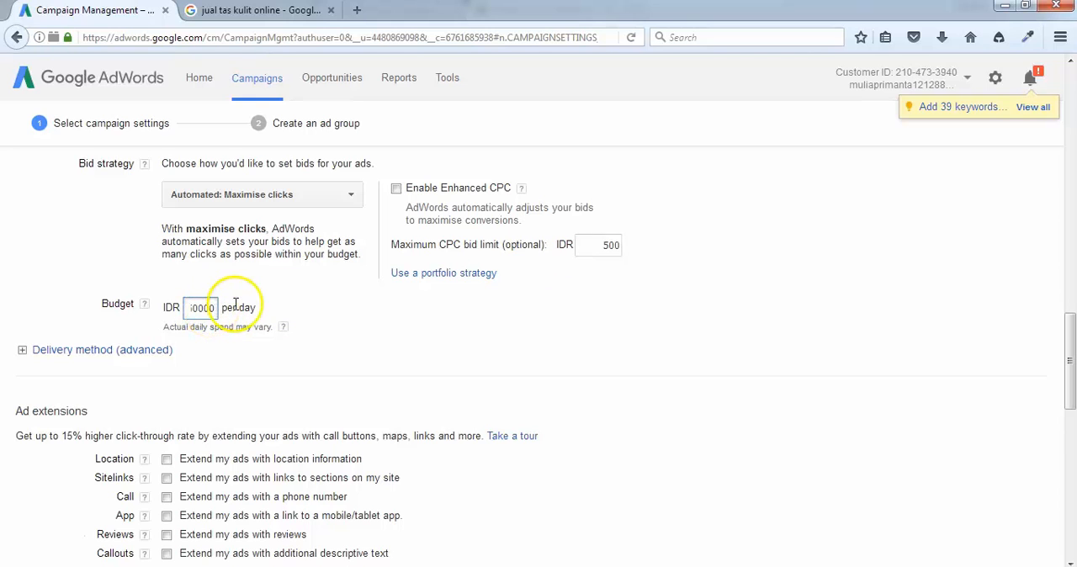
pyautogui.click(203, 309)
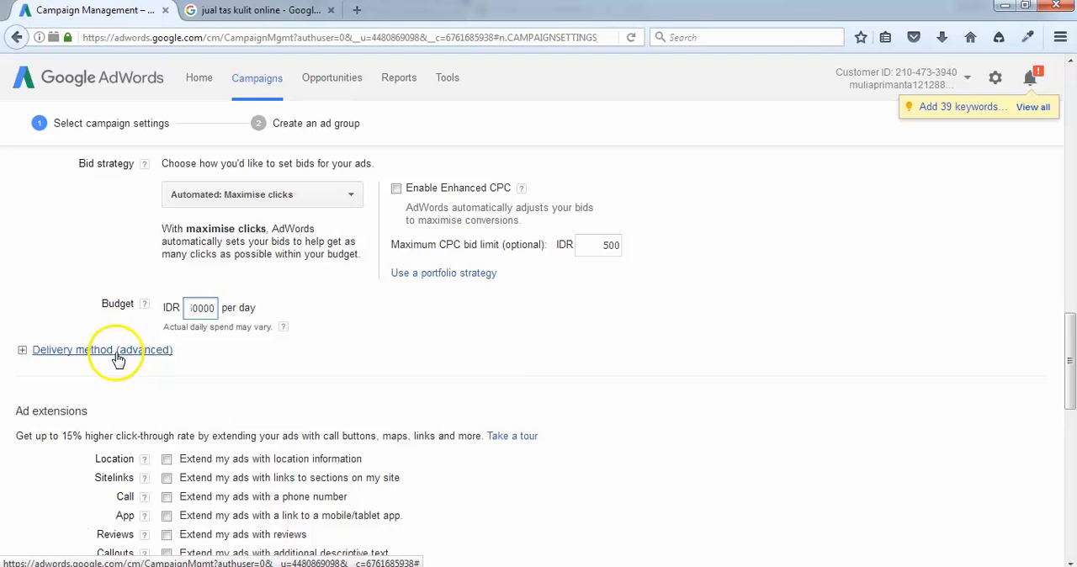
pyautogui.click(80, 353)
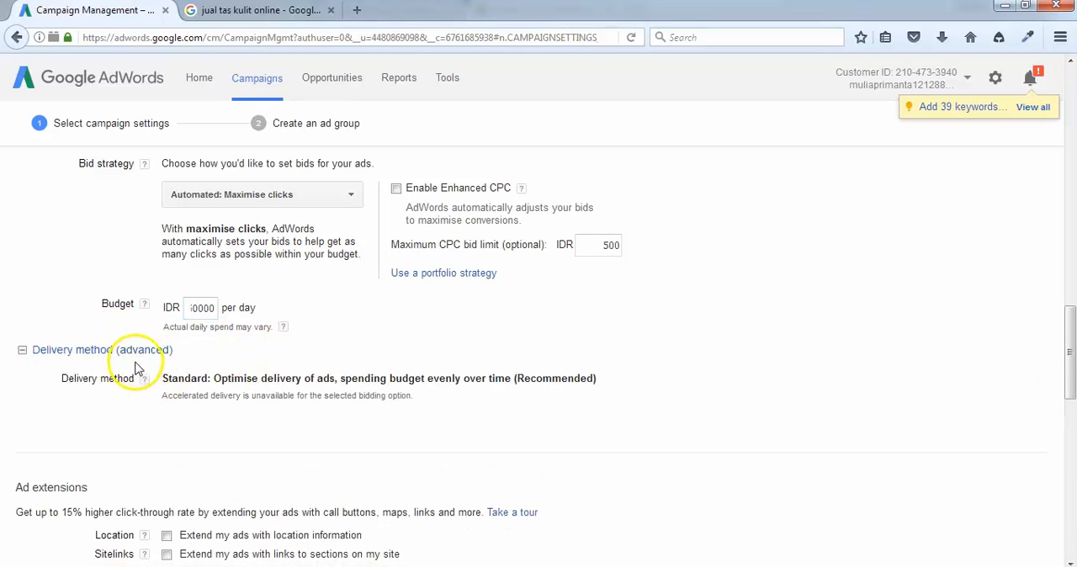